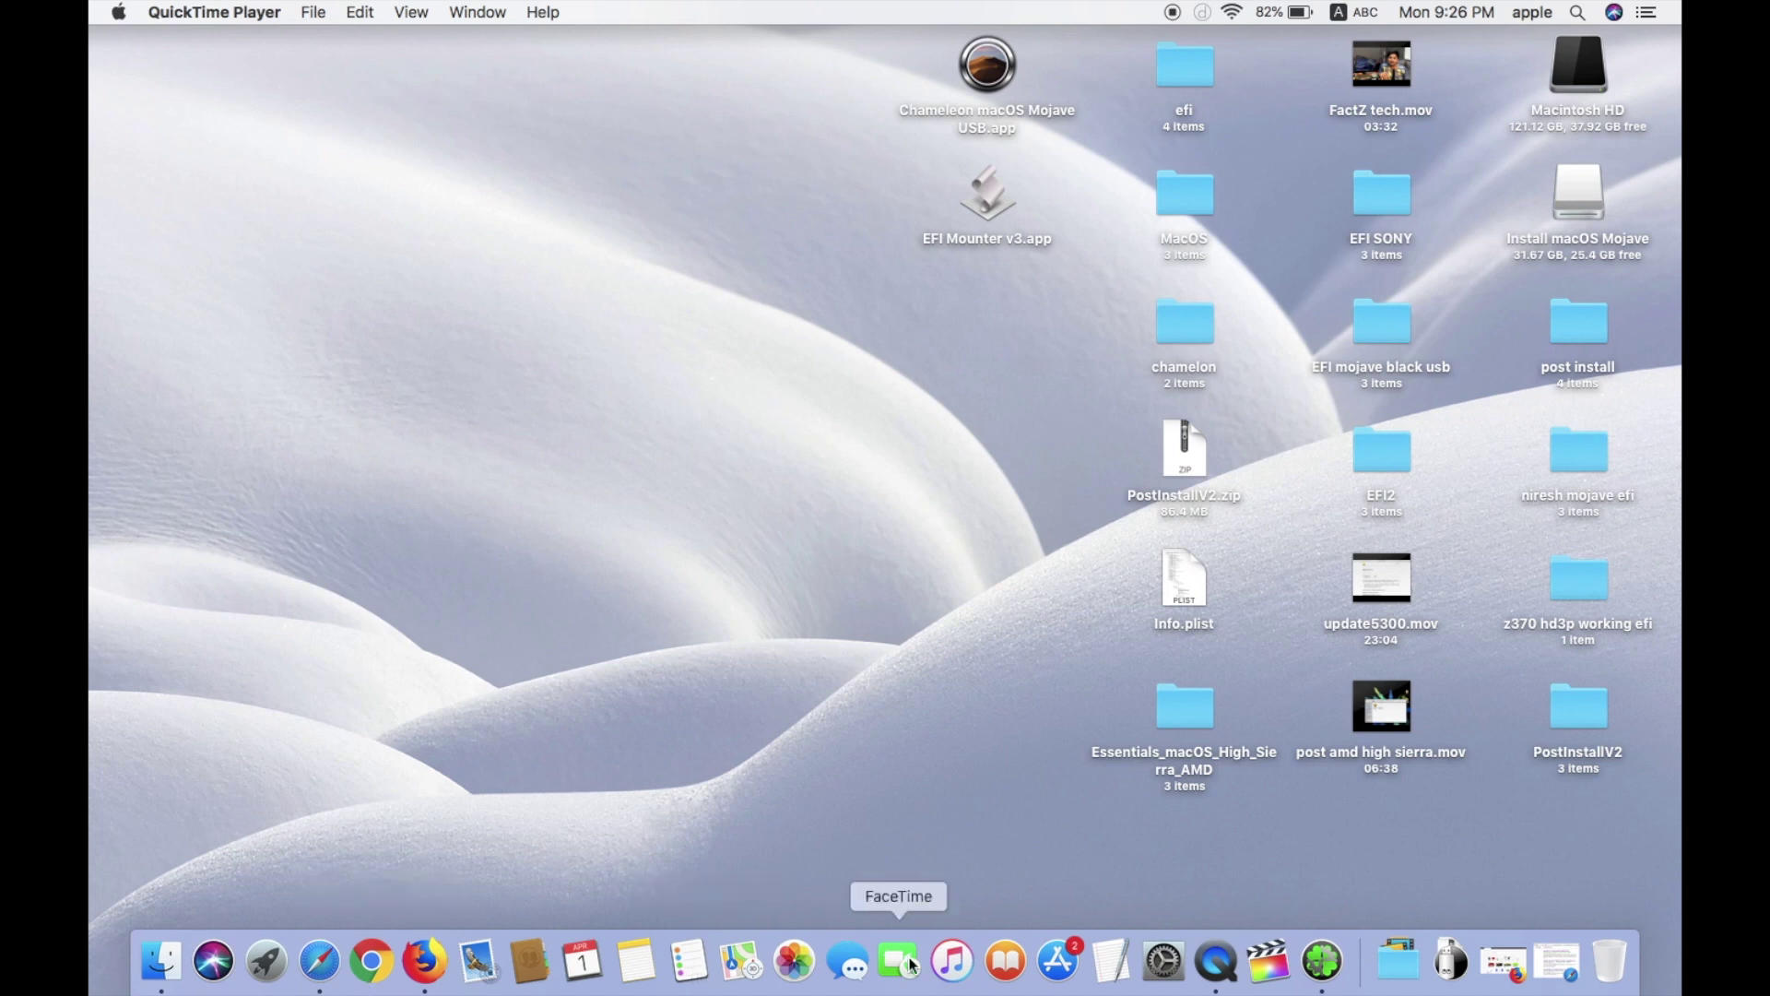
# Step: View the macOS Mojave page in the App Store to confirm the installer is already downloaded
pyautogui.click(1055, 968)
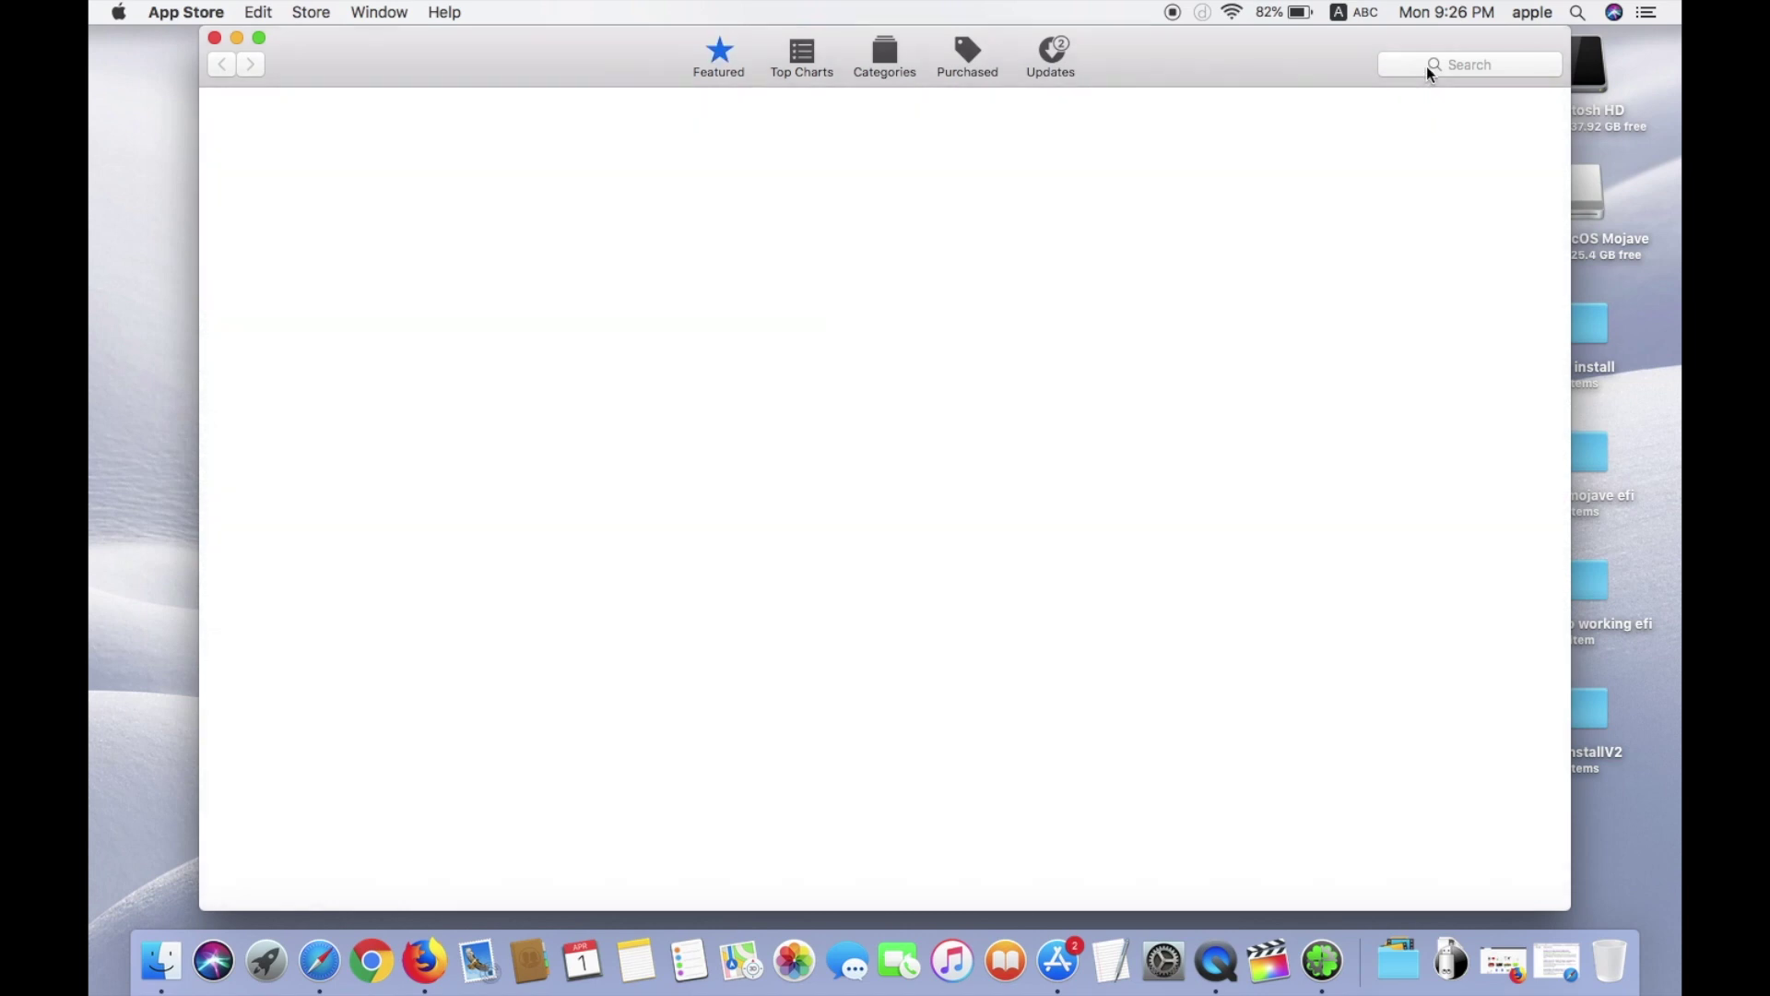
pyautogui.click(1426, 67)
pyautogui.moveTo(1410, 367)
pyautogui.click(1395, 343)
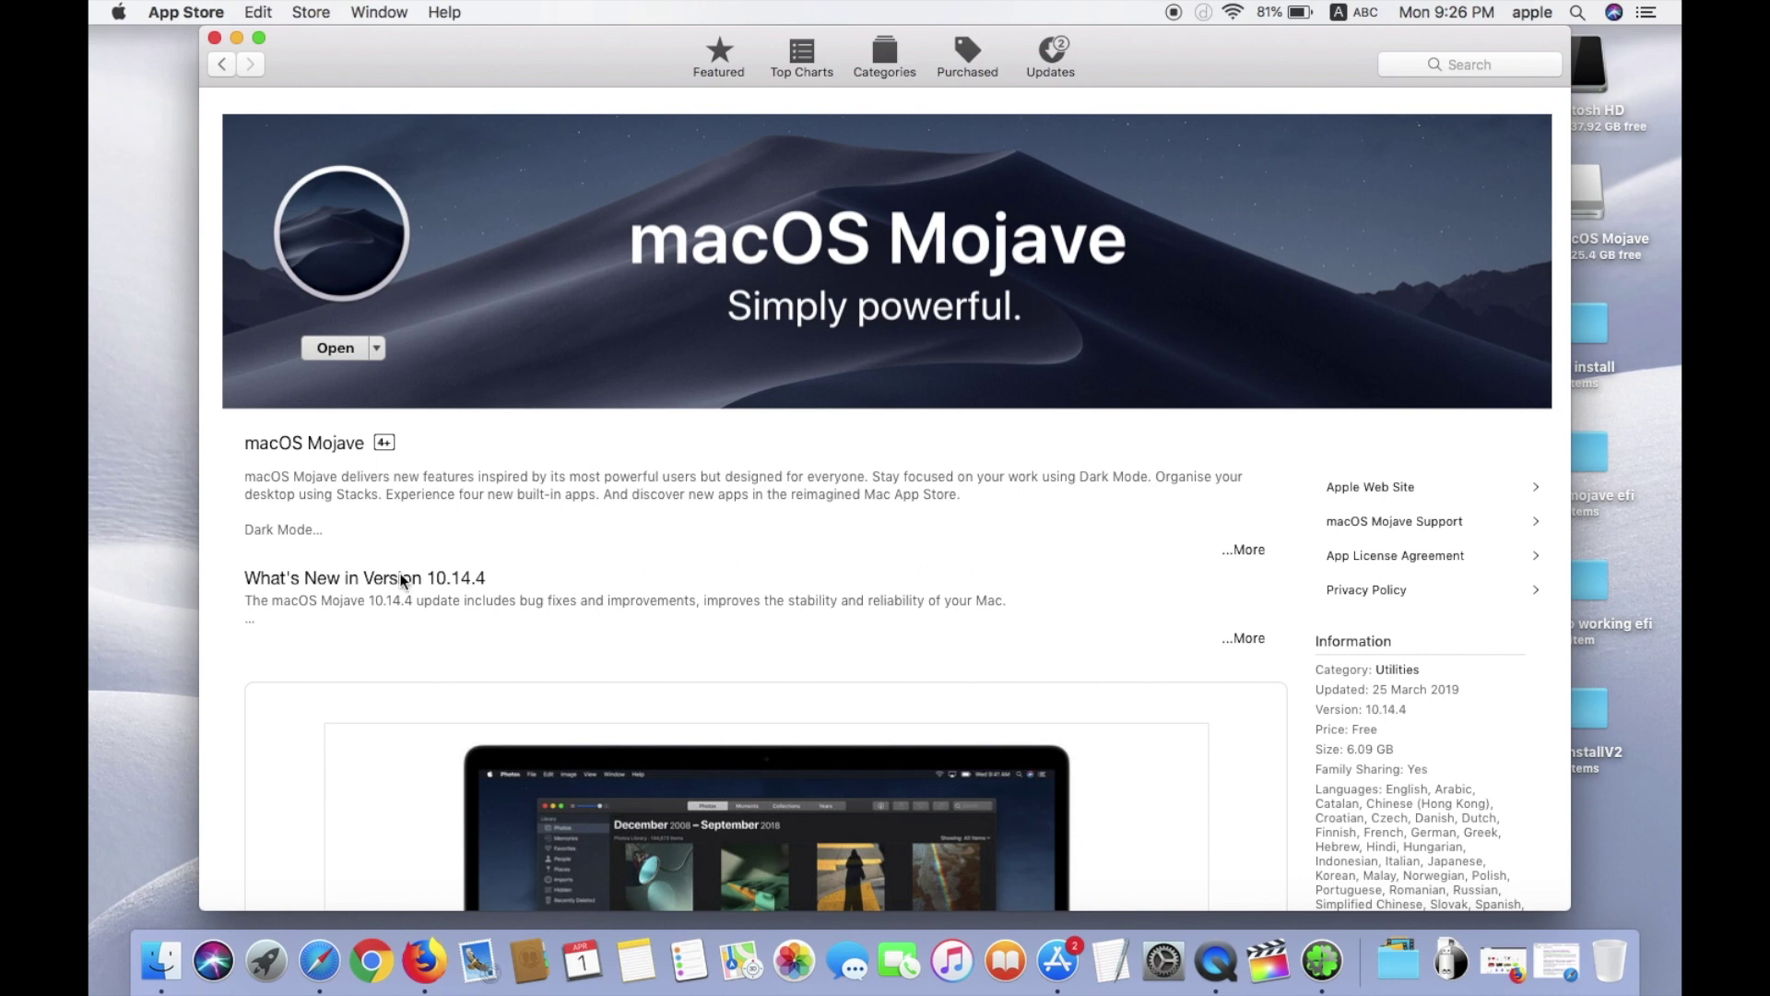
pyautogui.click(266, 979)
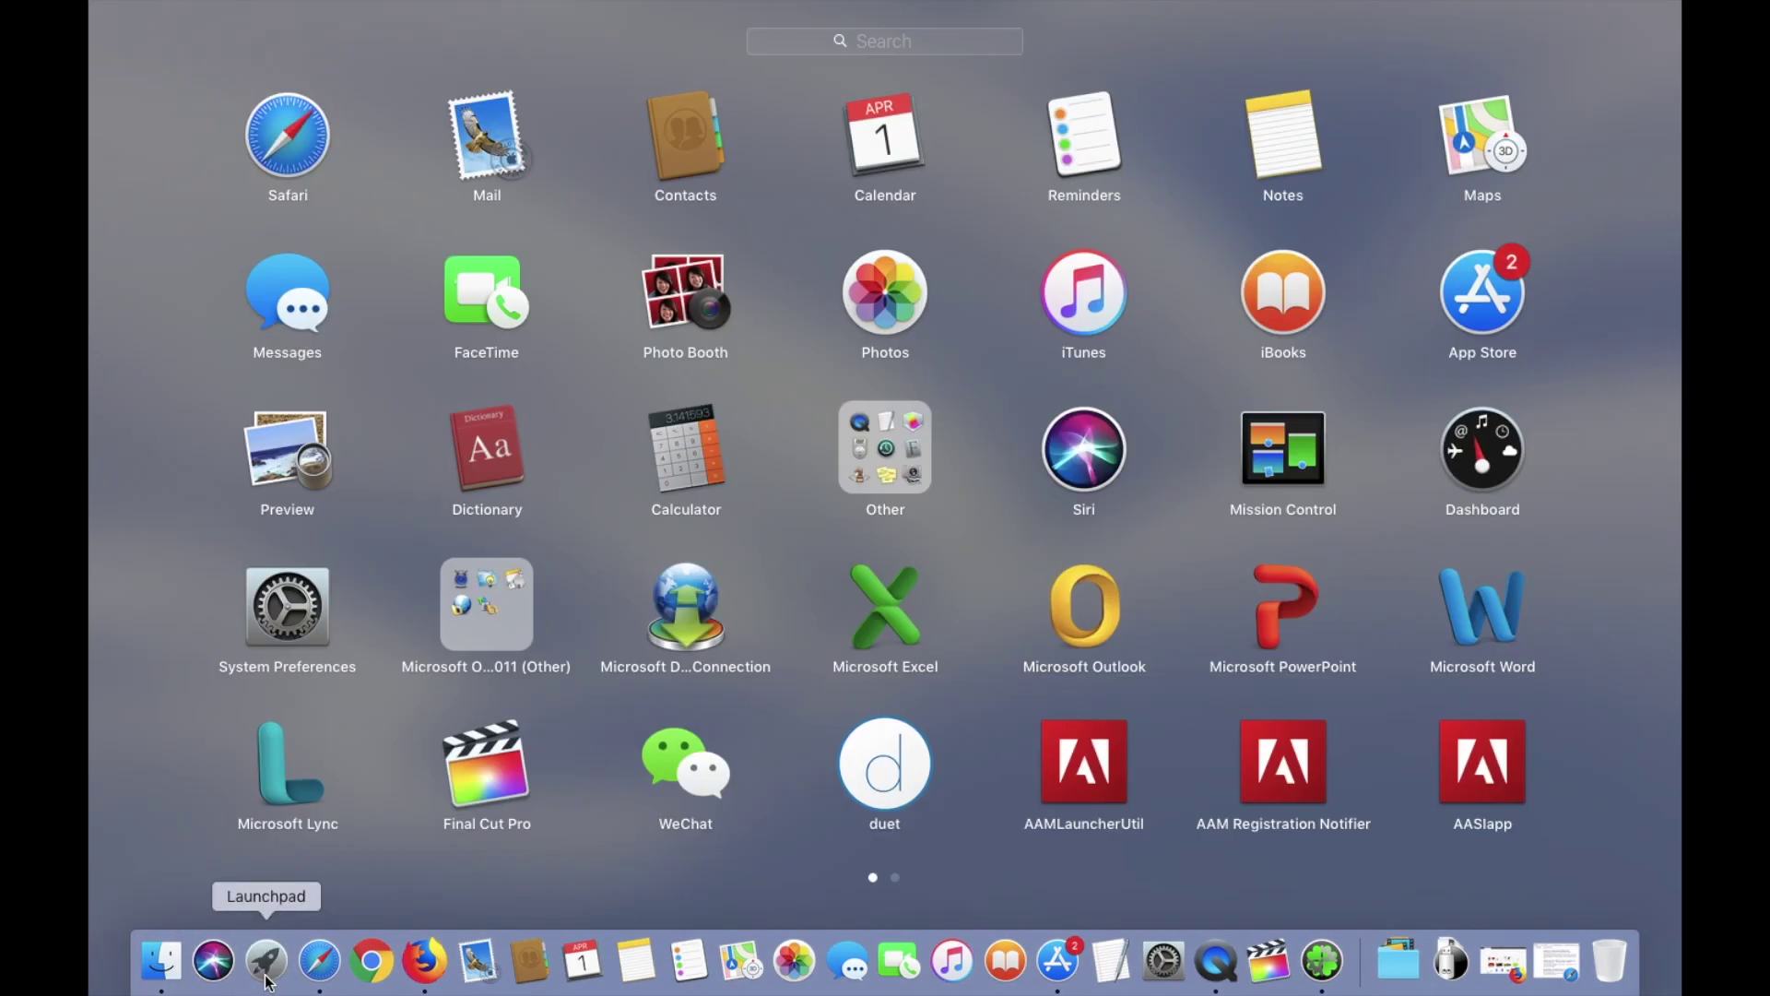
# Step: Find Install macOS Mojave on Launchpad's second page, then close the App Store window
pyautogui.hscroll(2, 577, 838)
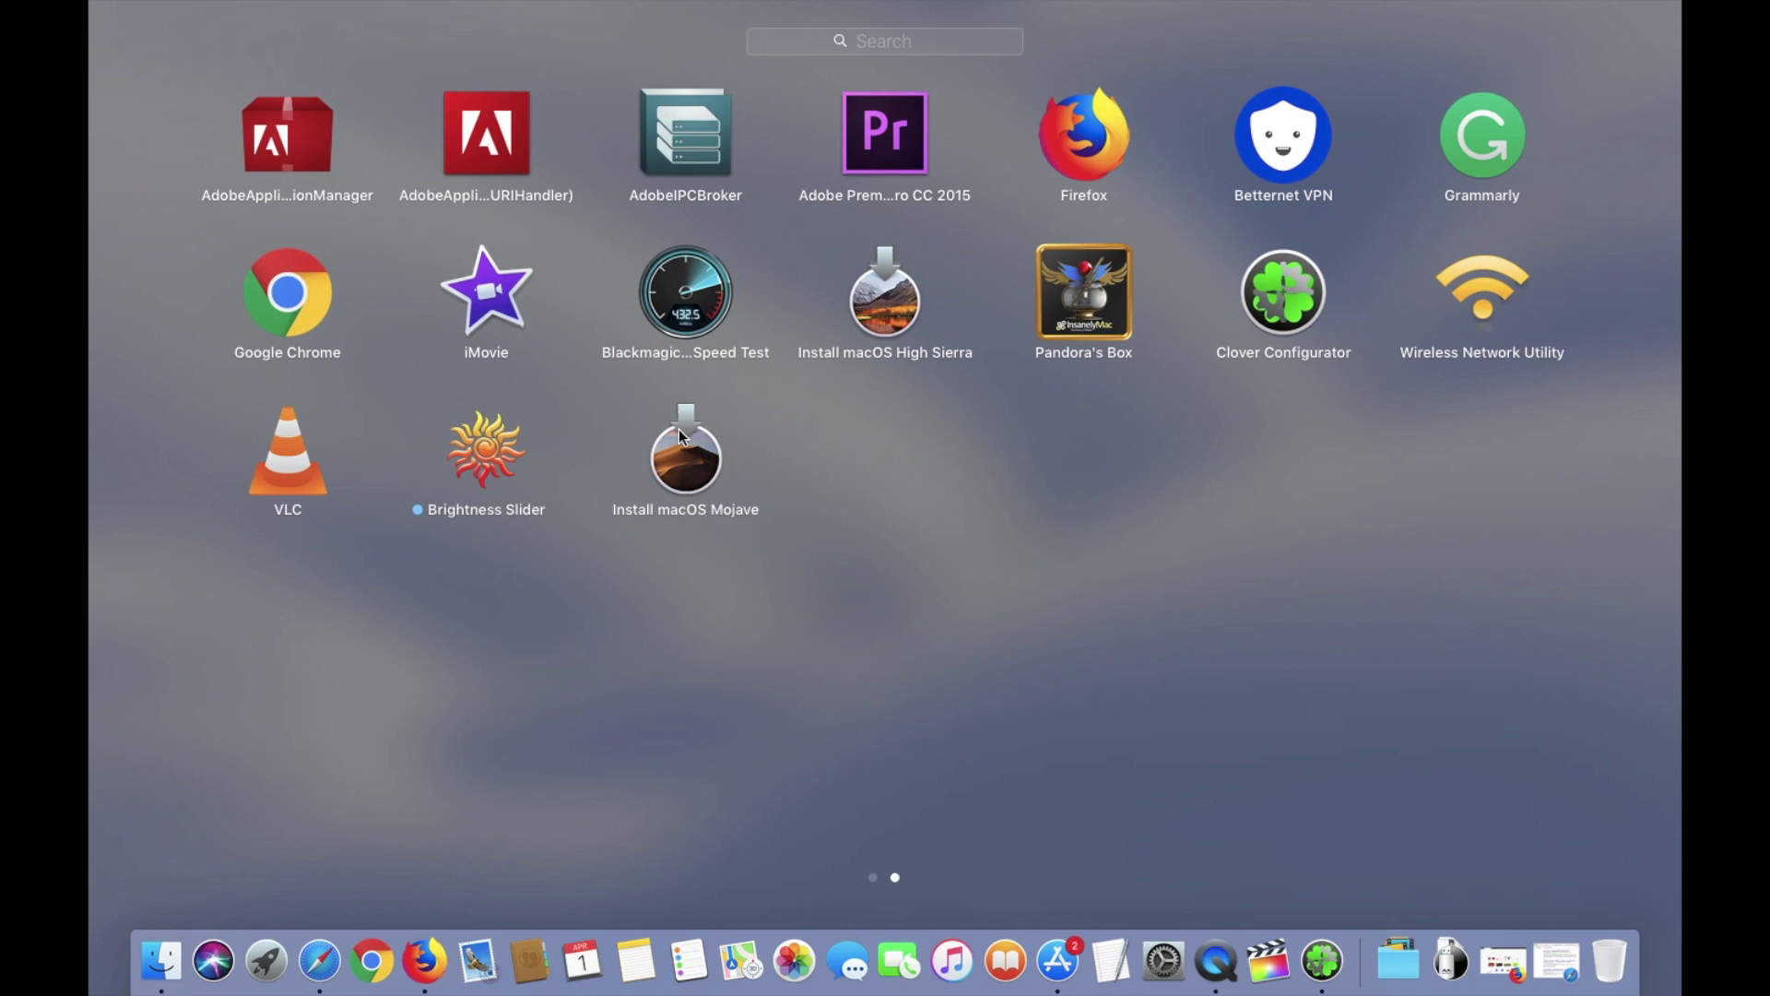
pyautogui.click(651, 573)
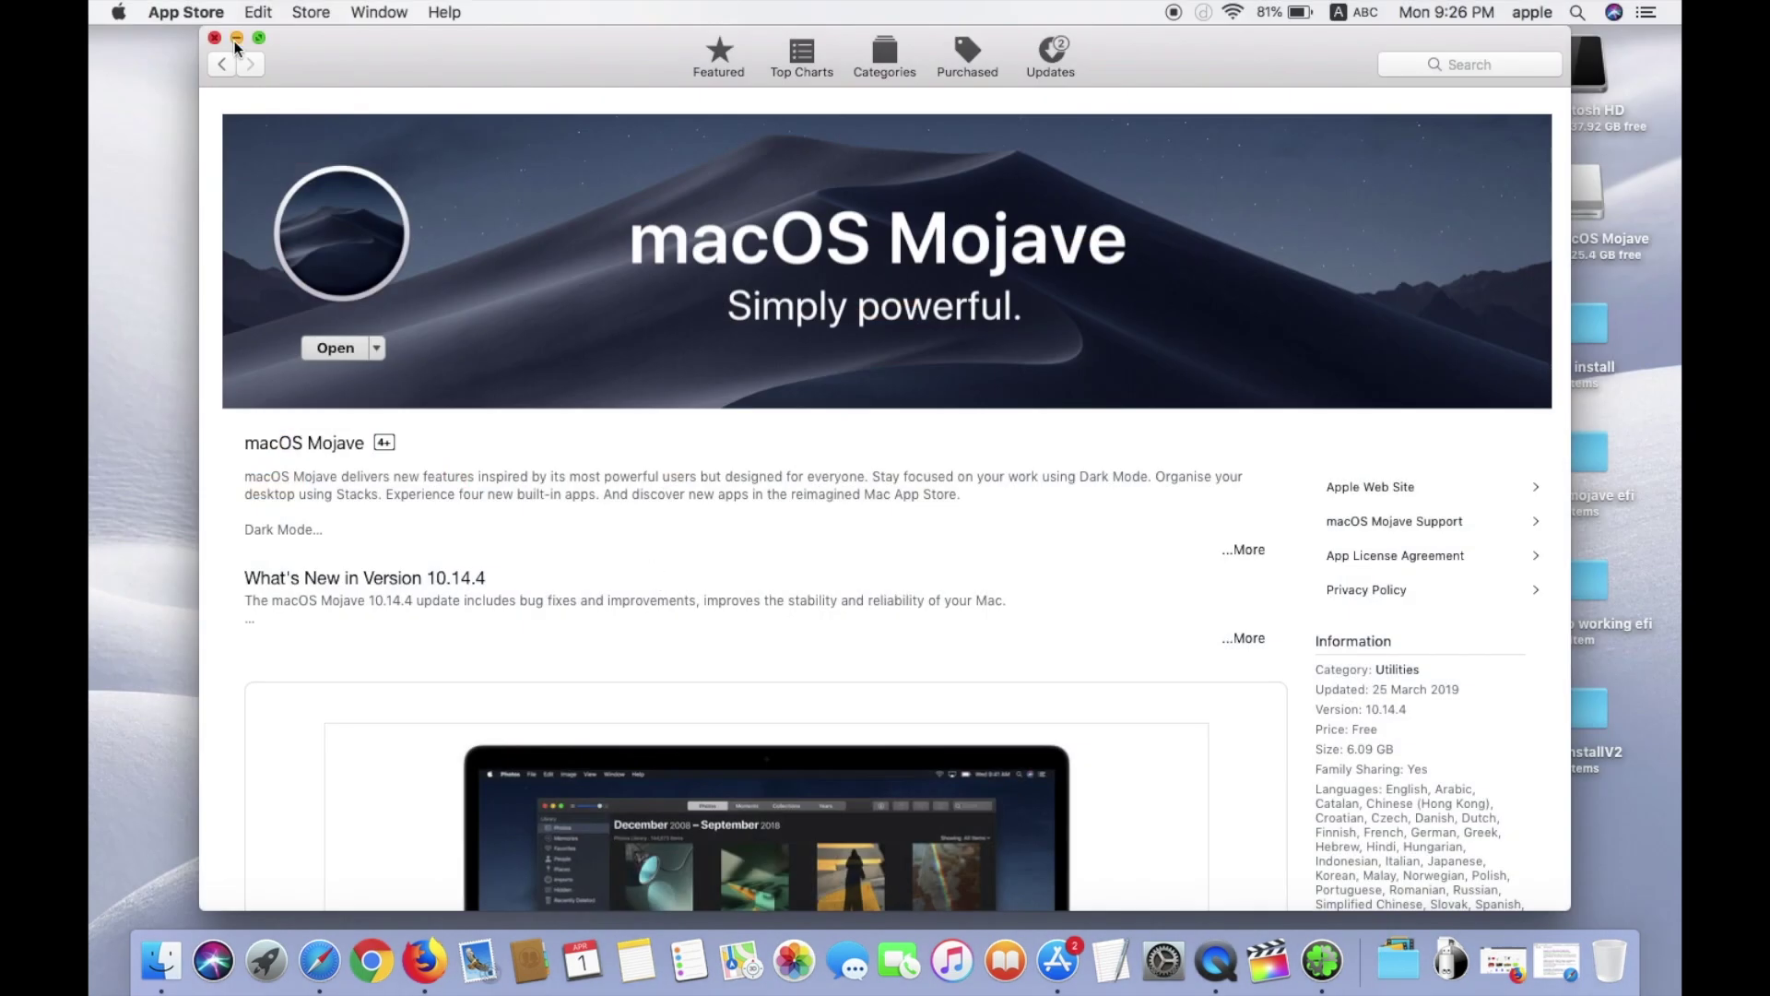
pyautogui.click(215, 37)
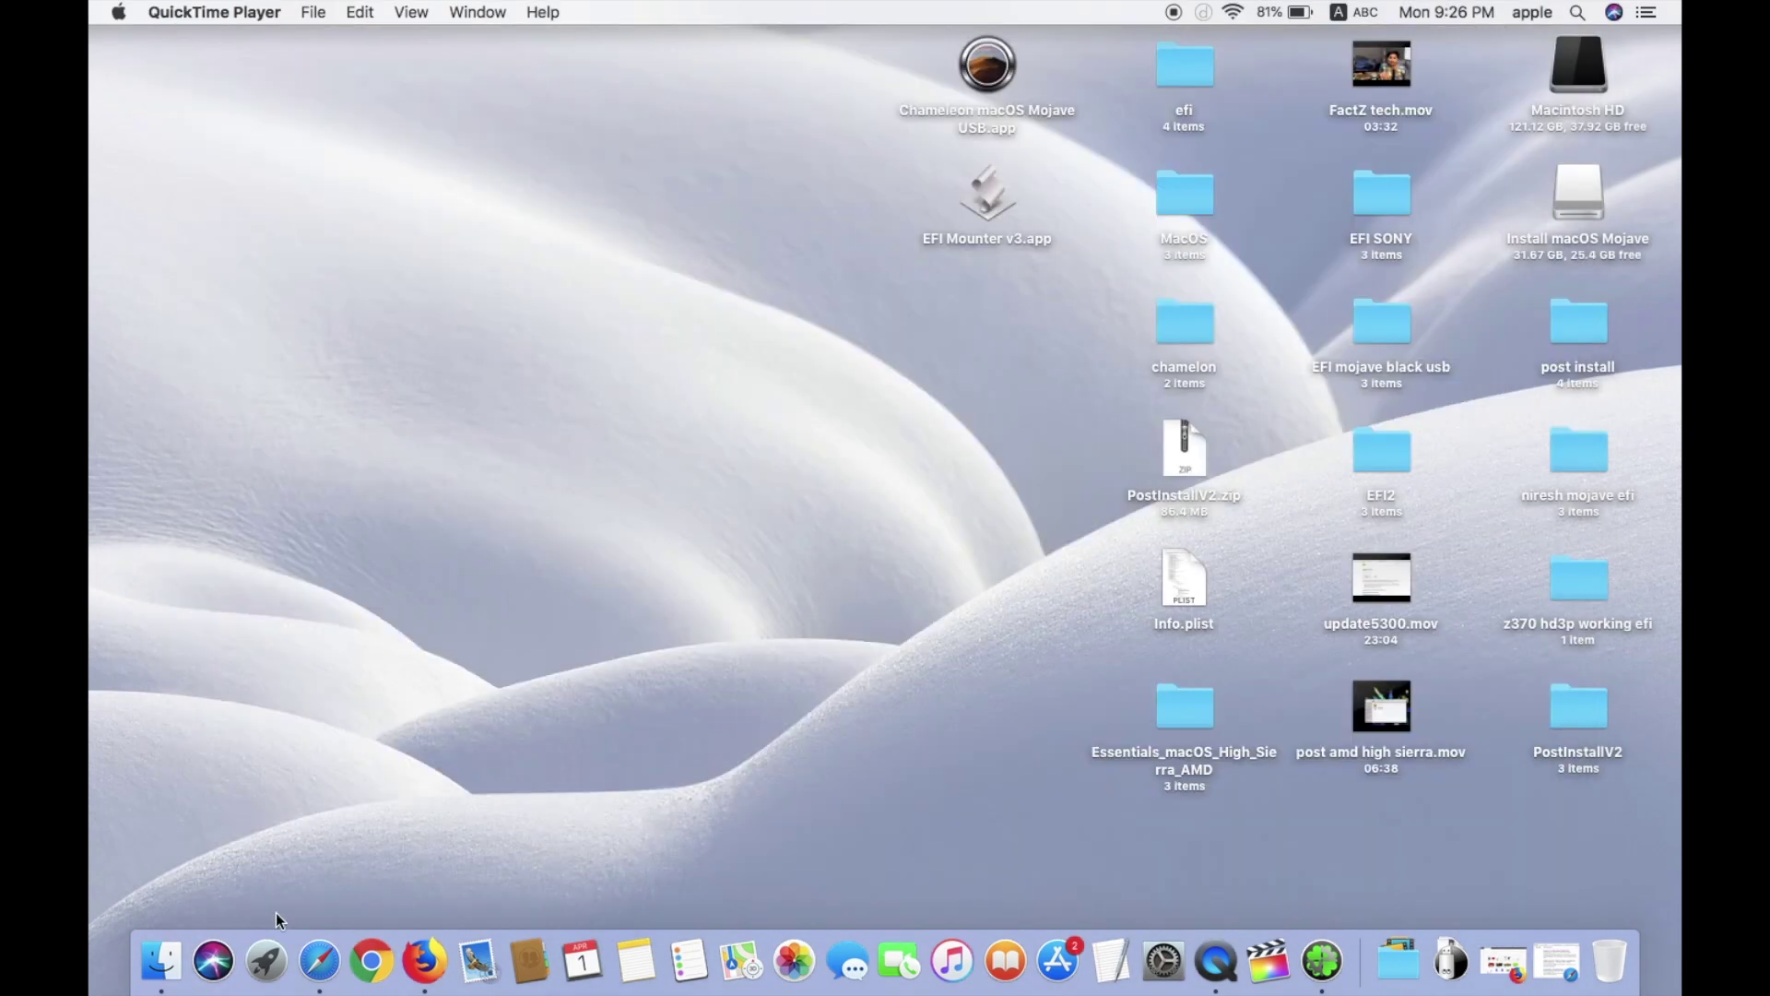
pyautogui.click(319, 961)
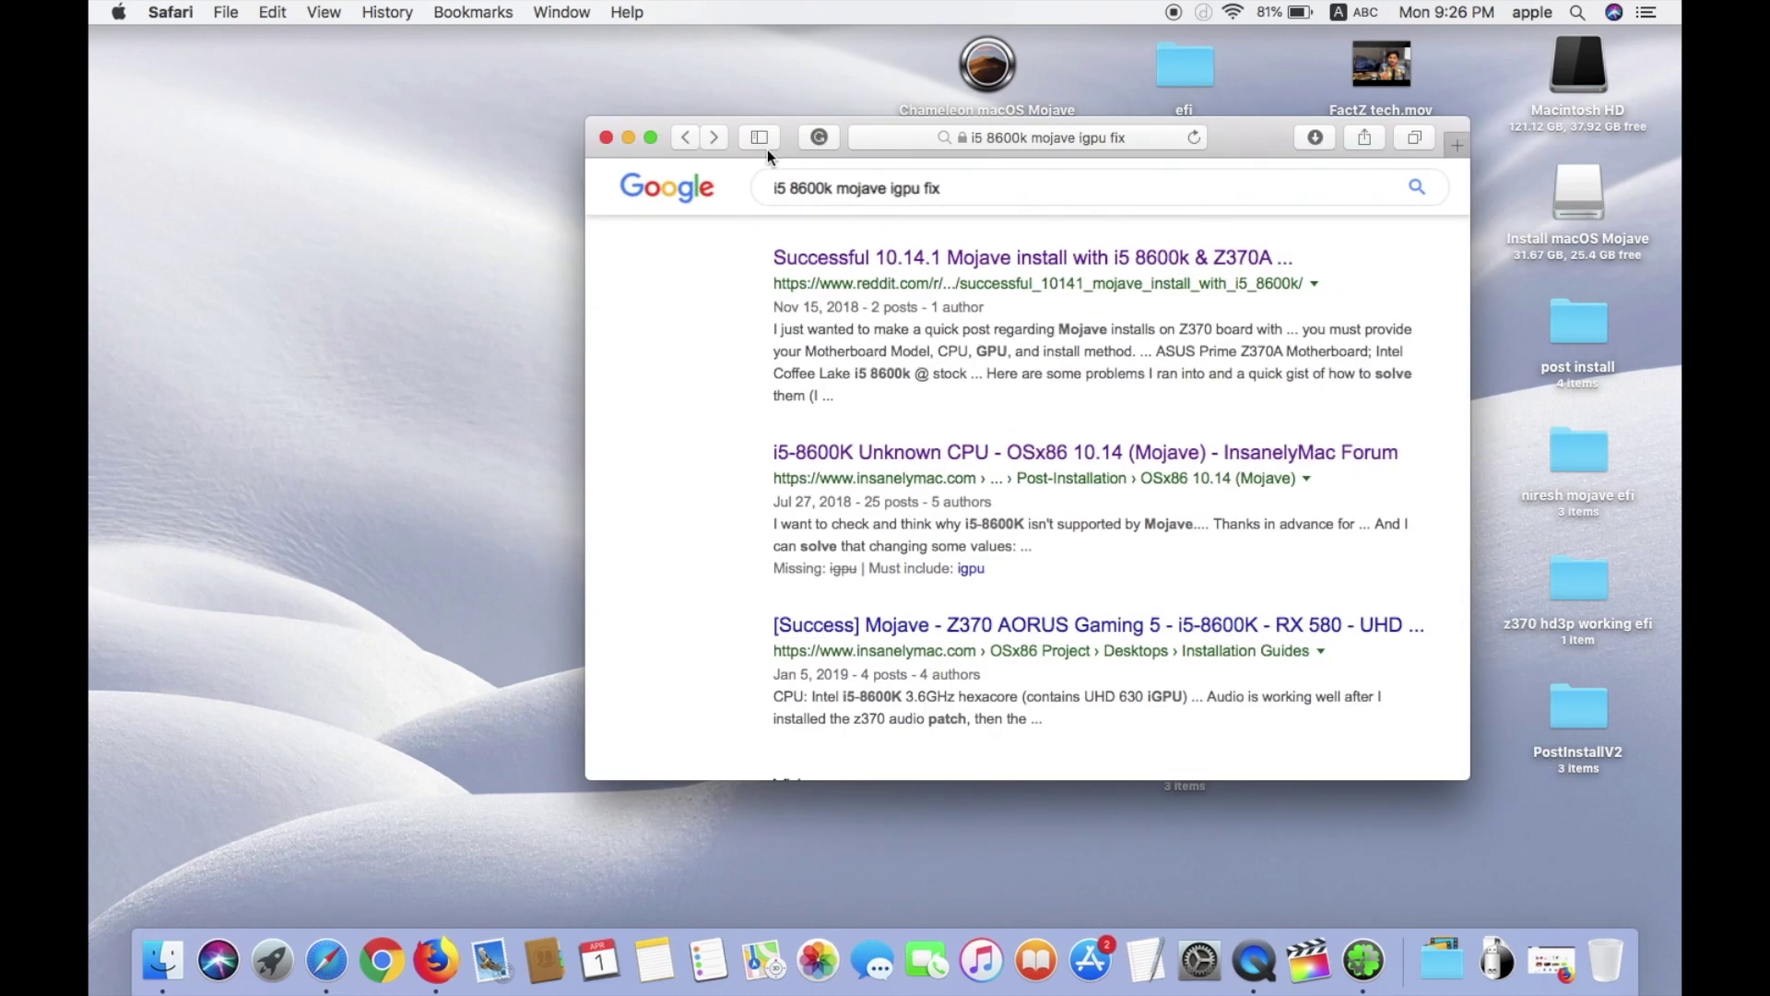
# Step: Load the tonymacx86.com home page from the 'tony' address-bar Top Hit
pyautogui.click(913, 192)
pyautogui.click(1000, 137)
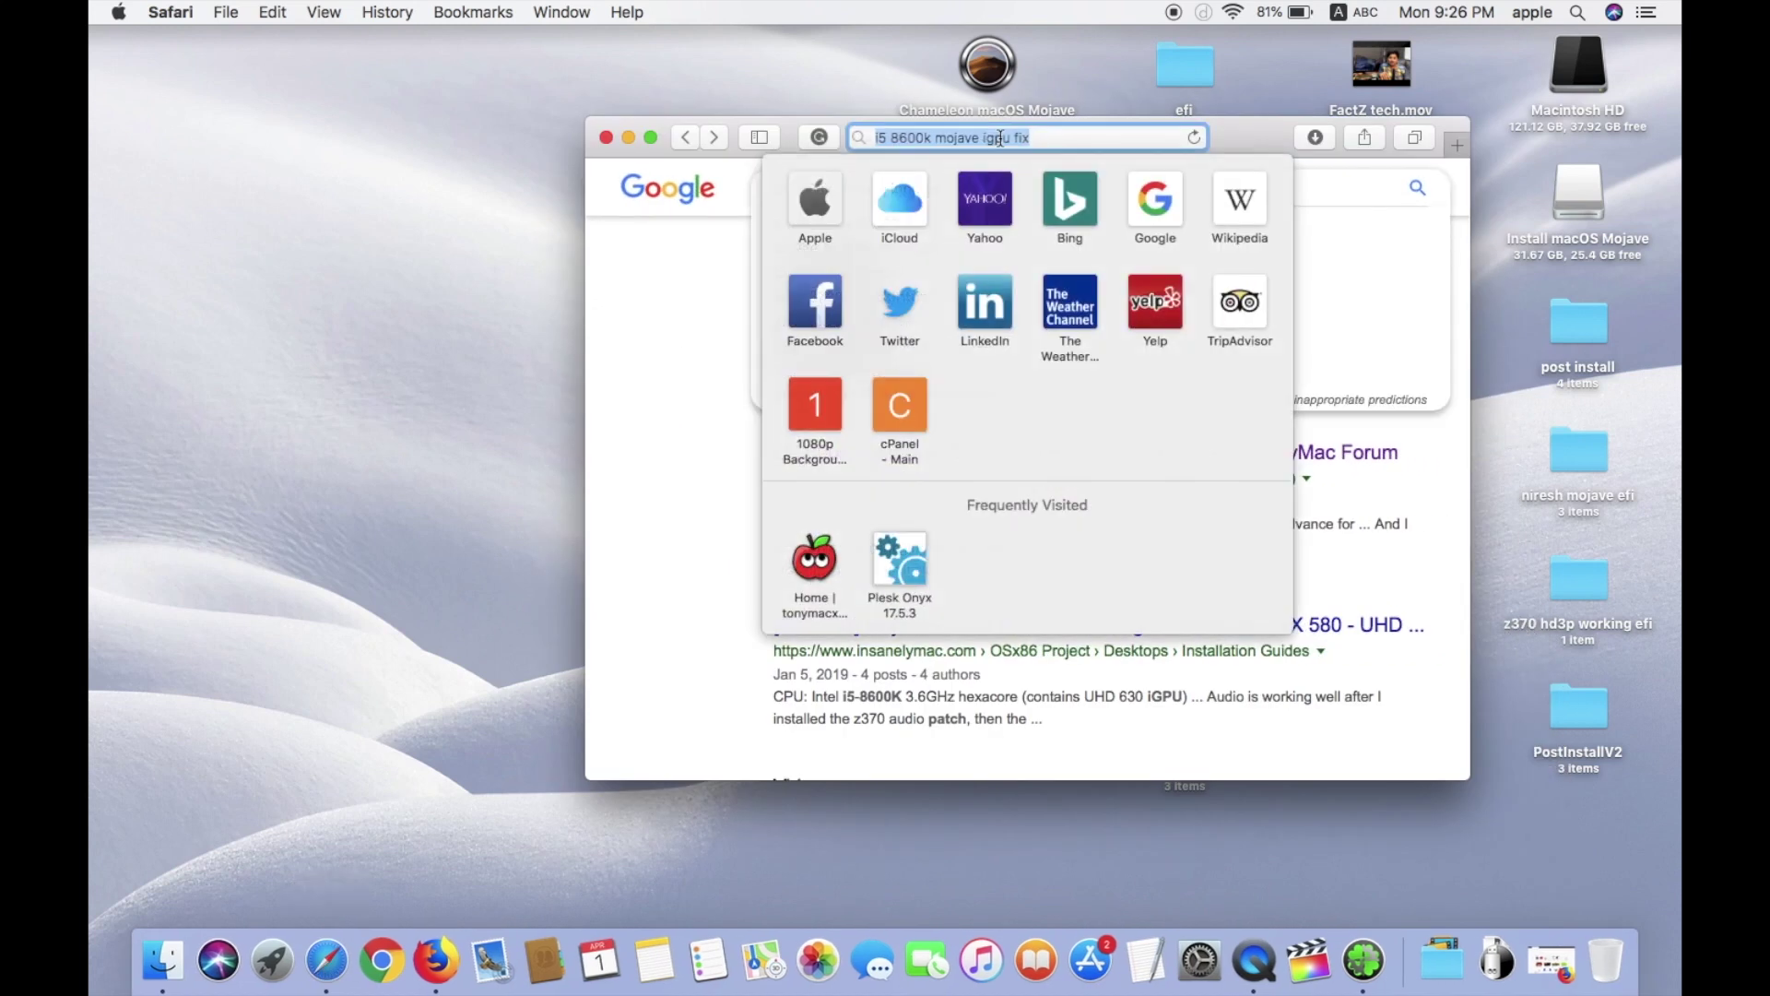
pyautogui.write('tonymacx86.com')
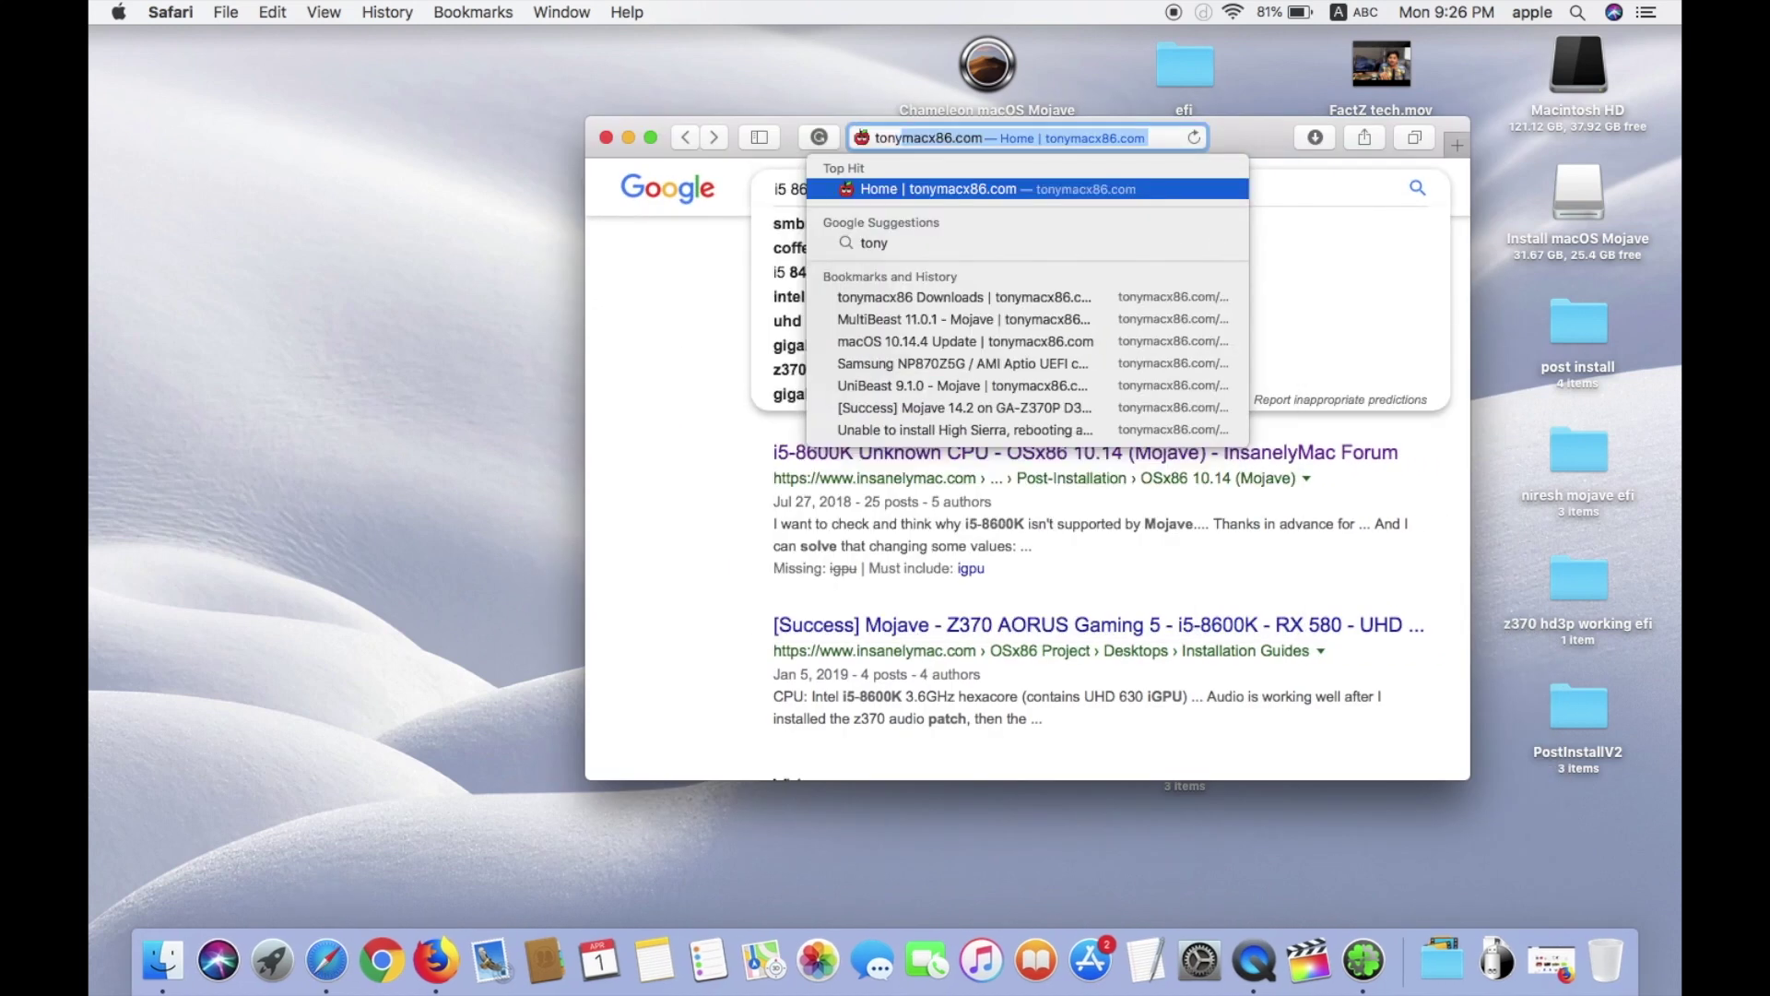
pyautogui.click(1014, 196)
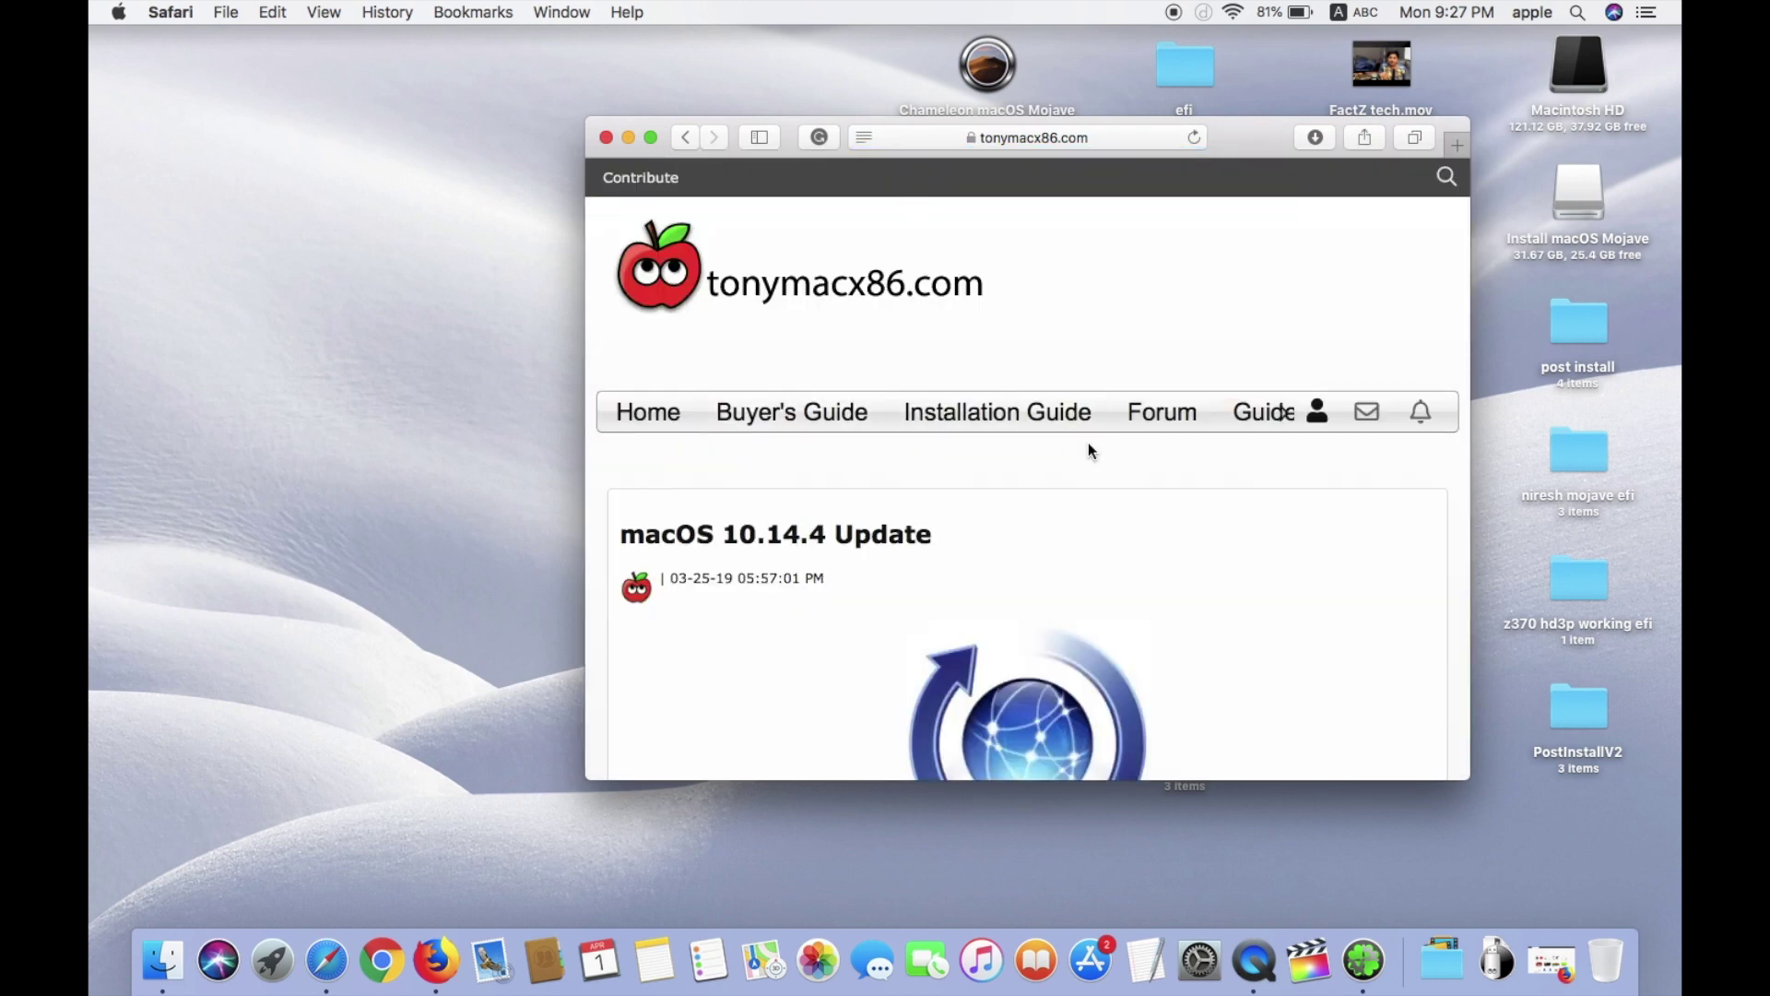
# Step: Maximize Safari and scroll the tonymacx86 Tools downloads list to UniBeast 9.1.0 - Mojave
pyautogui.click(650, 140)
pyautogui.moveTo(1020, 261)
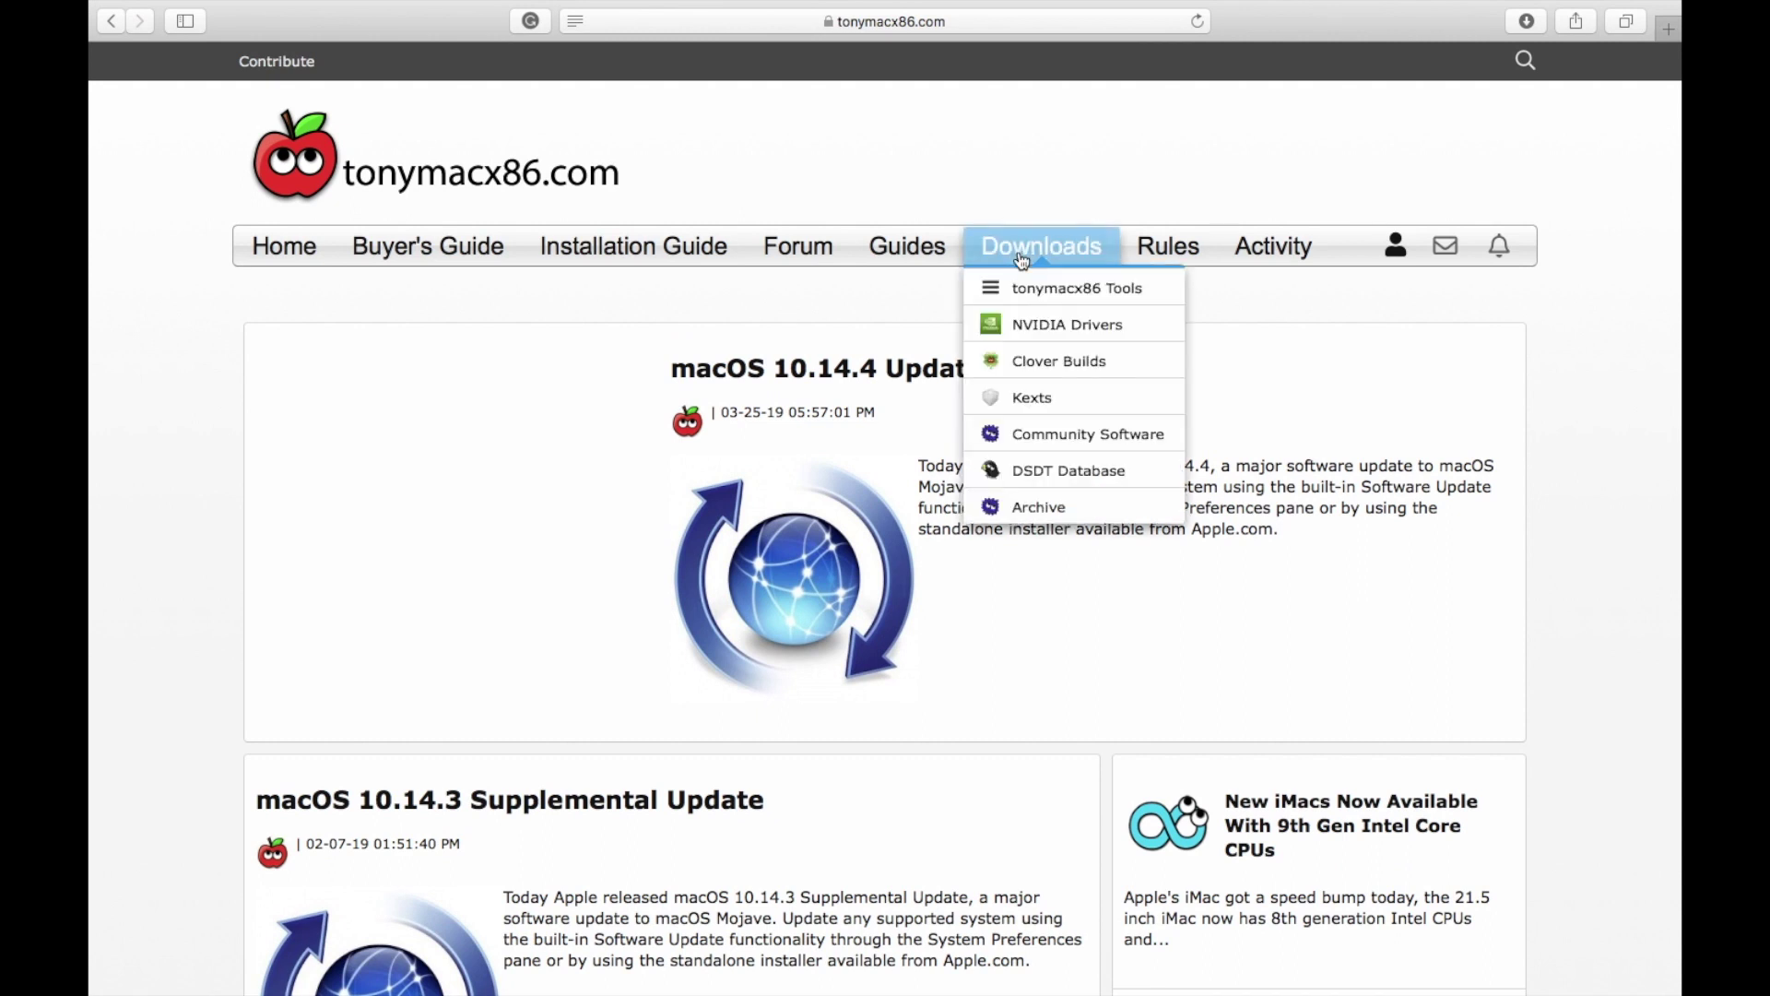
pyautogui.click(1084, 293)
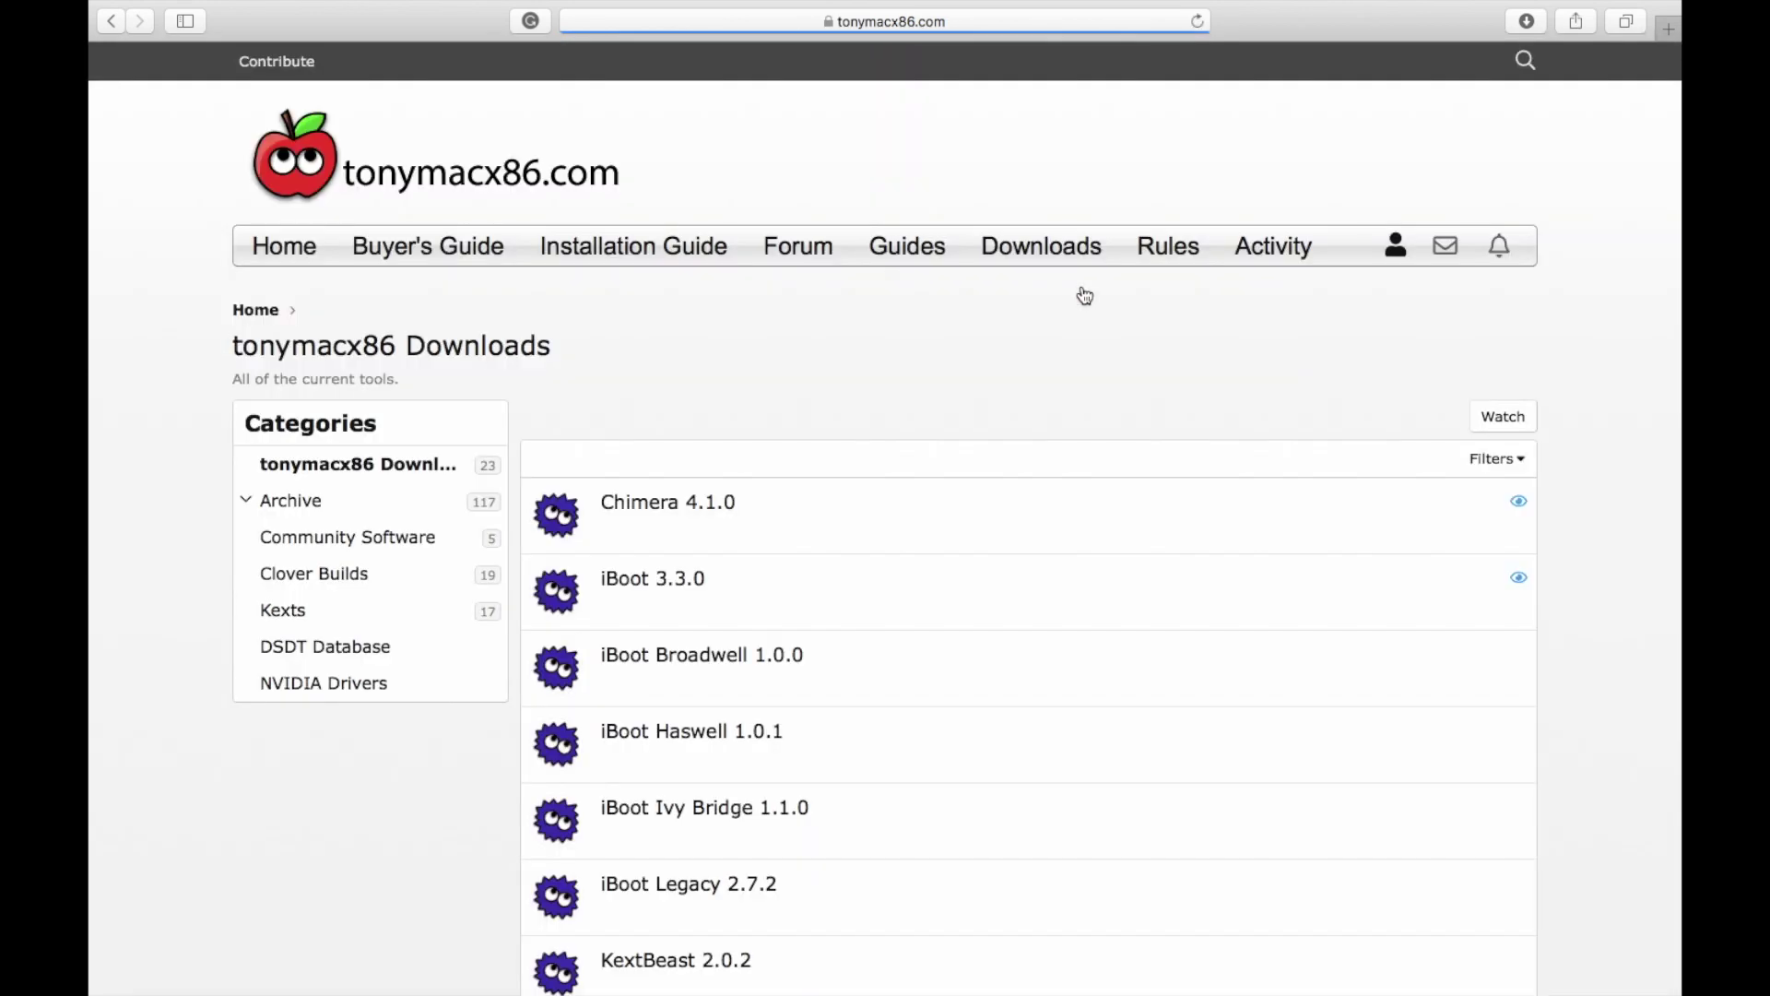
pyautogui.scroll(-8, 851, 624)
pyautogui.scroll(-6, 850, 627)
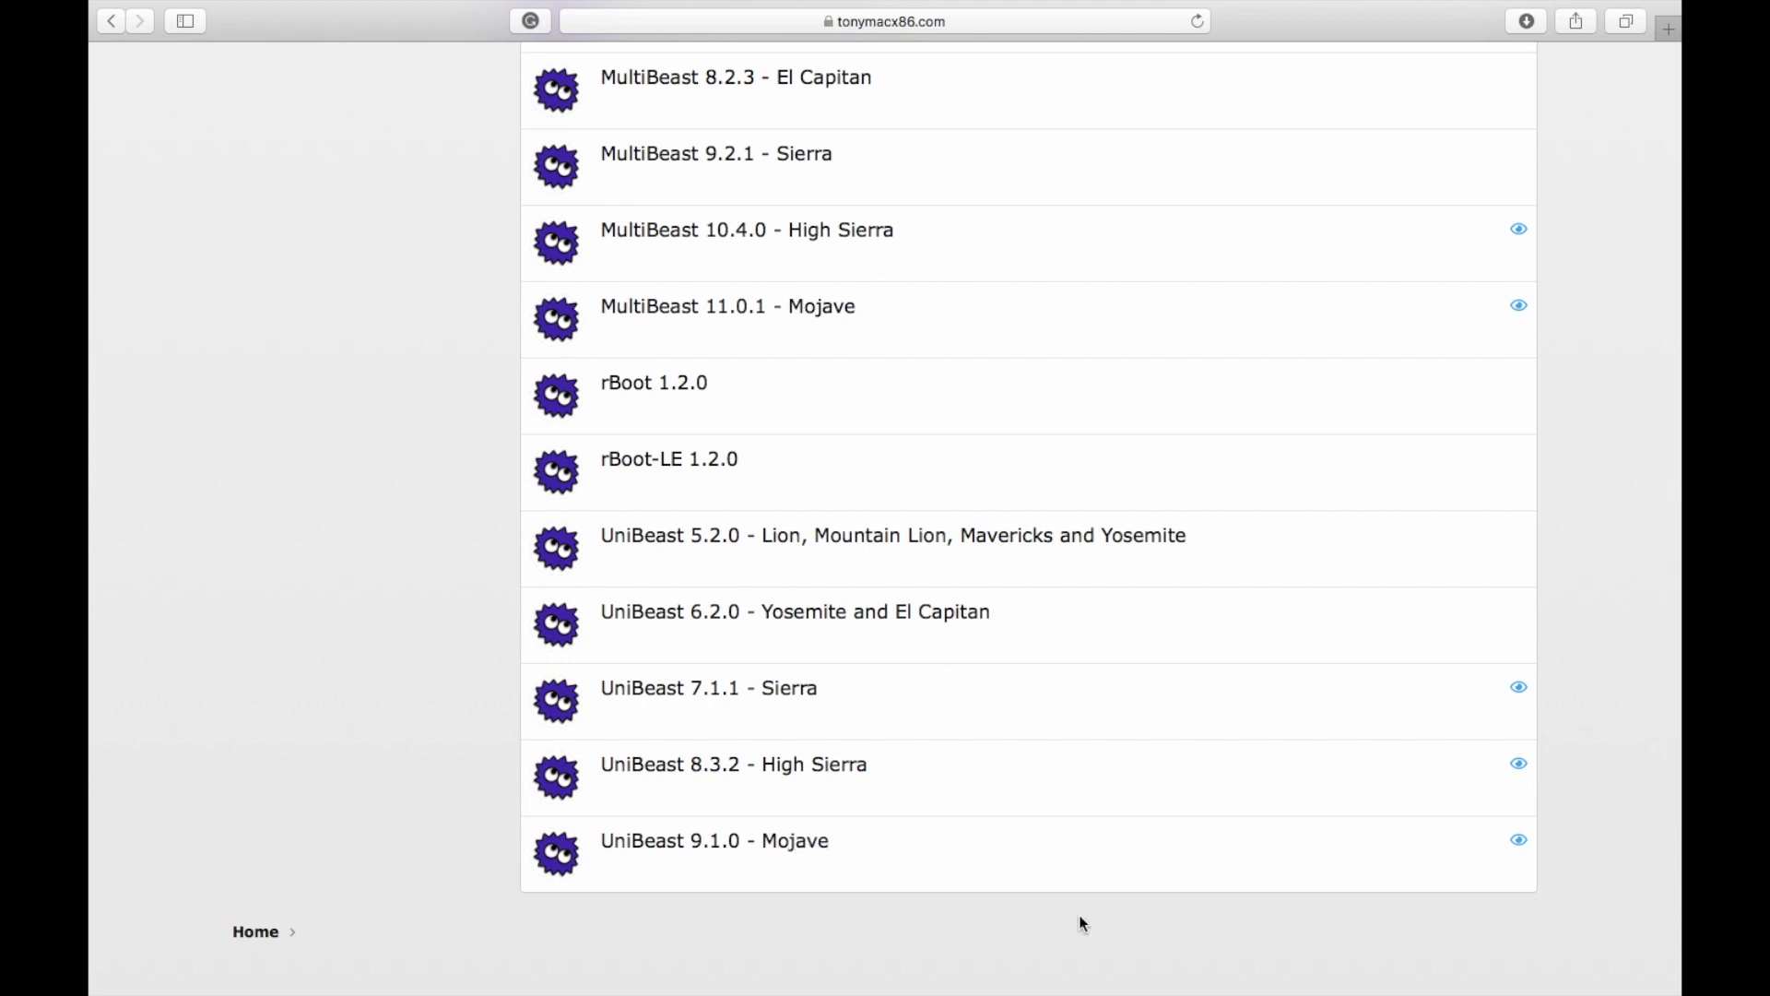
pyautogui.click(1501, 968)
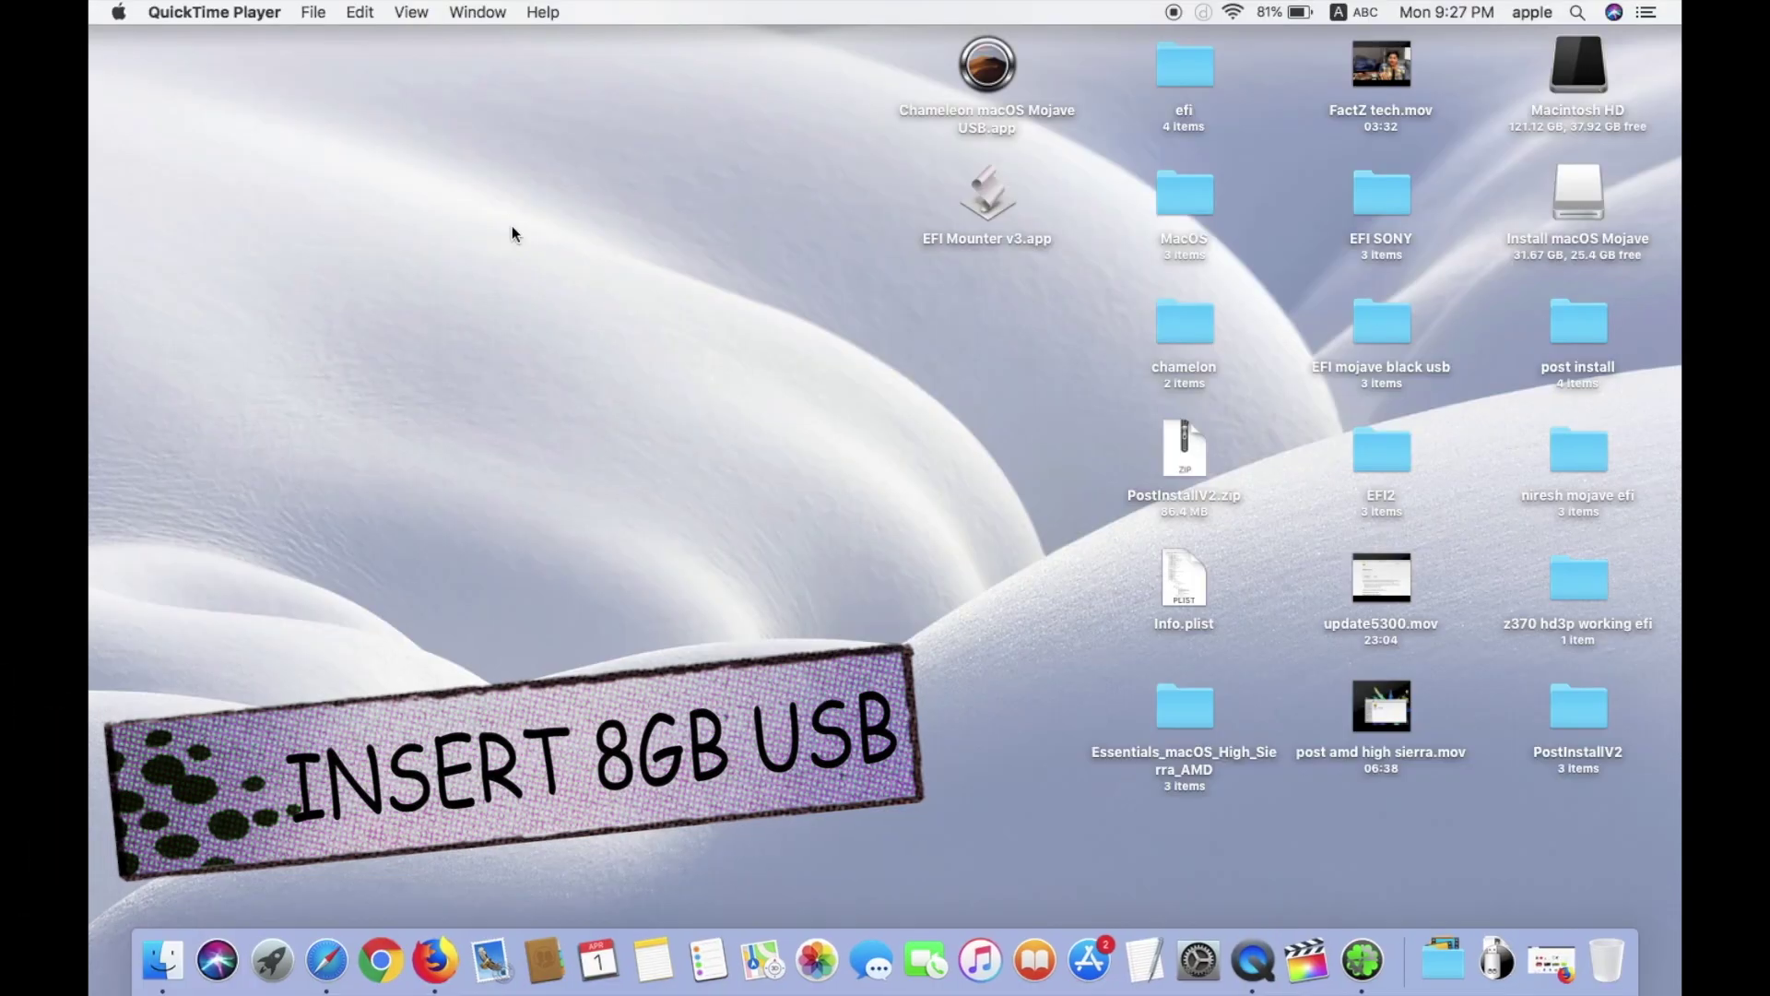
pyautogui.press('super+space')
# Step: Launch Disk Utility via Spotlight and select the 32 GB Generic Mass-Storage USB drive
pyautogui.write('d')
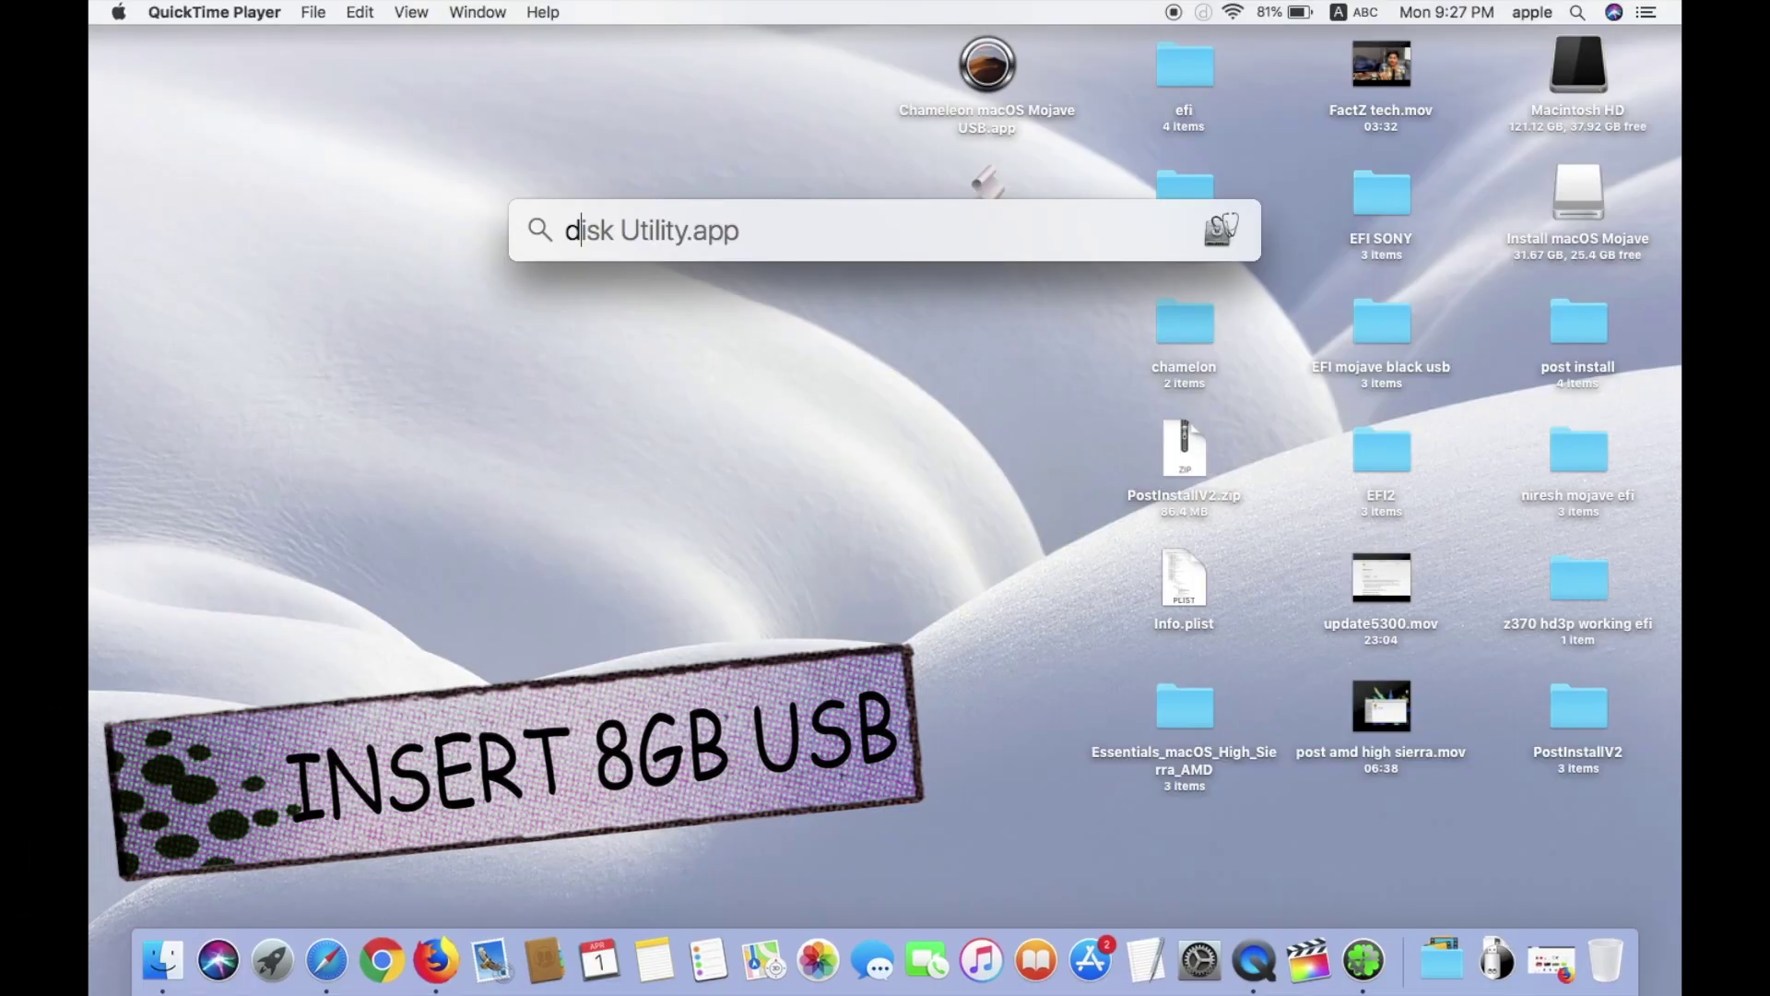
pyautogui.write('iskutil')
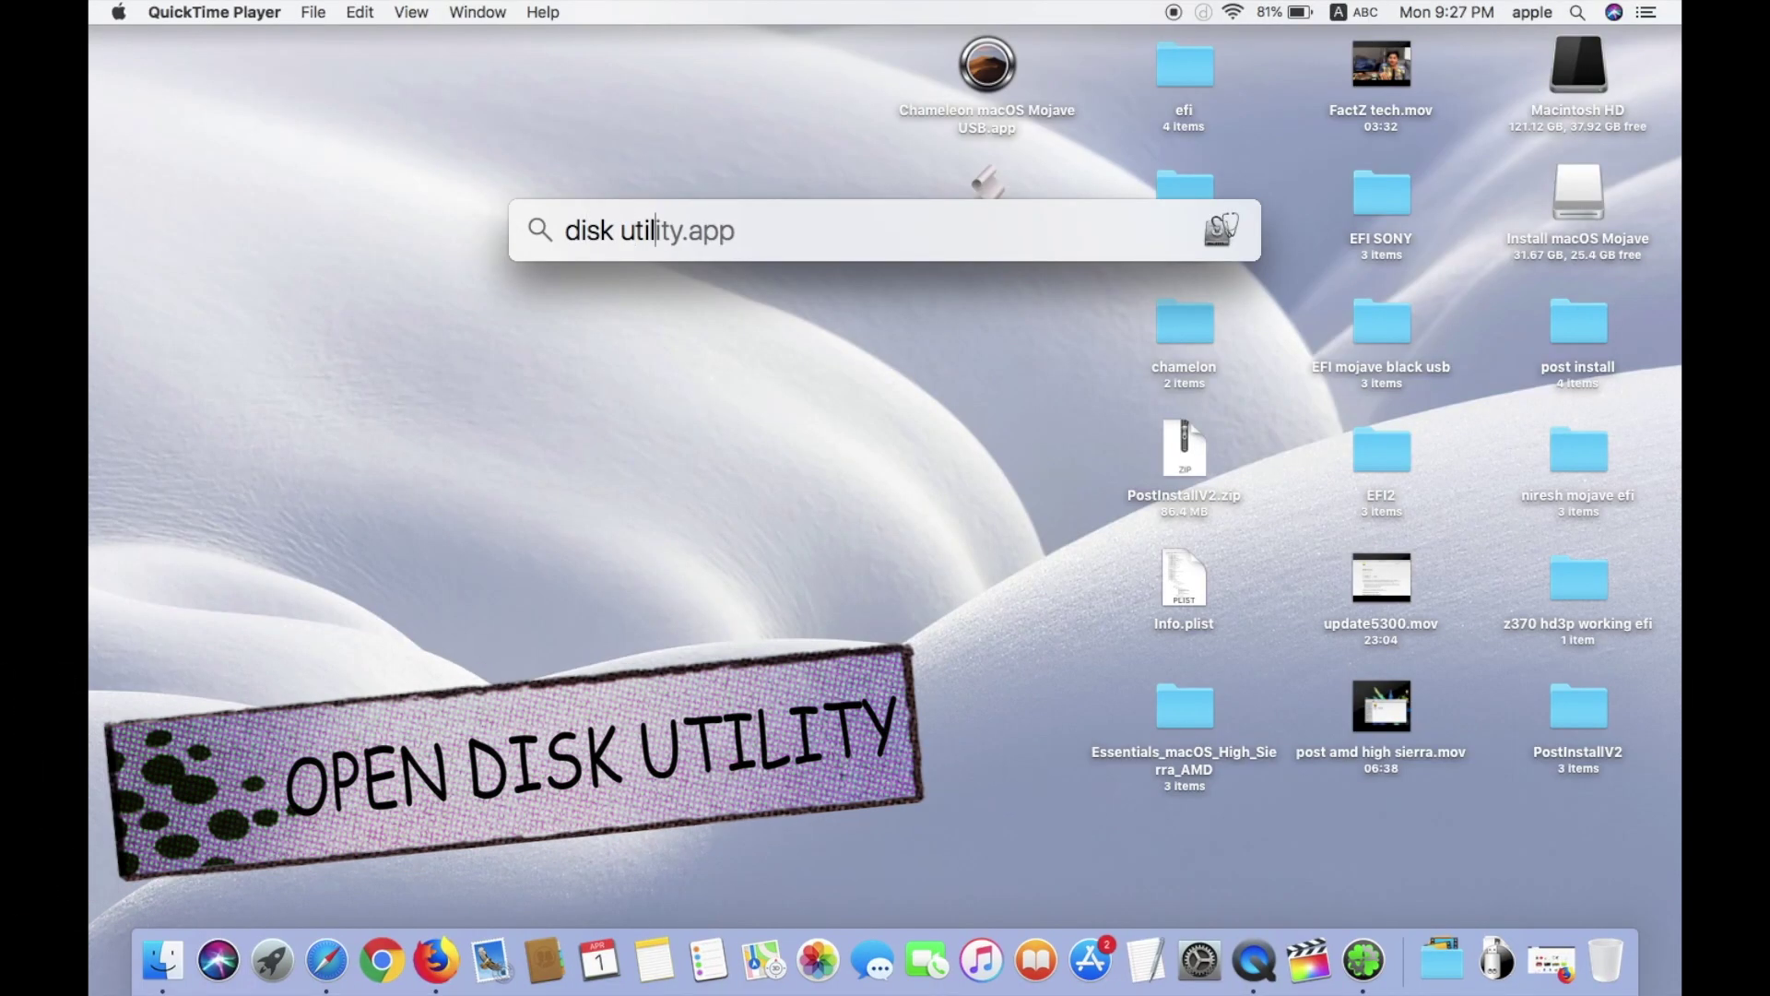
pyautogui.press('Return')
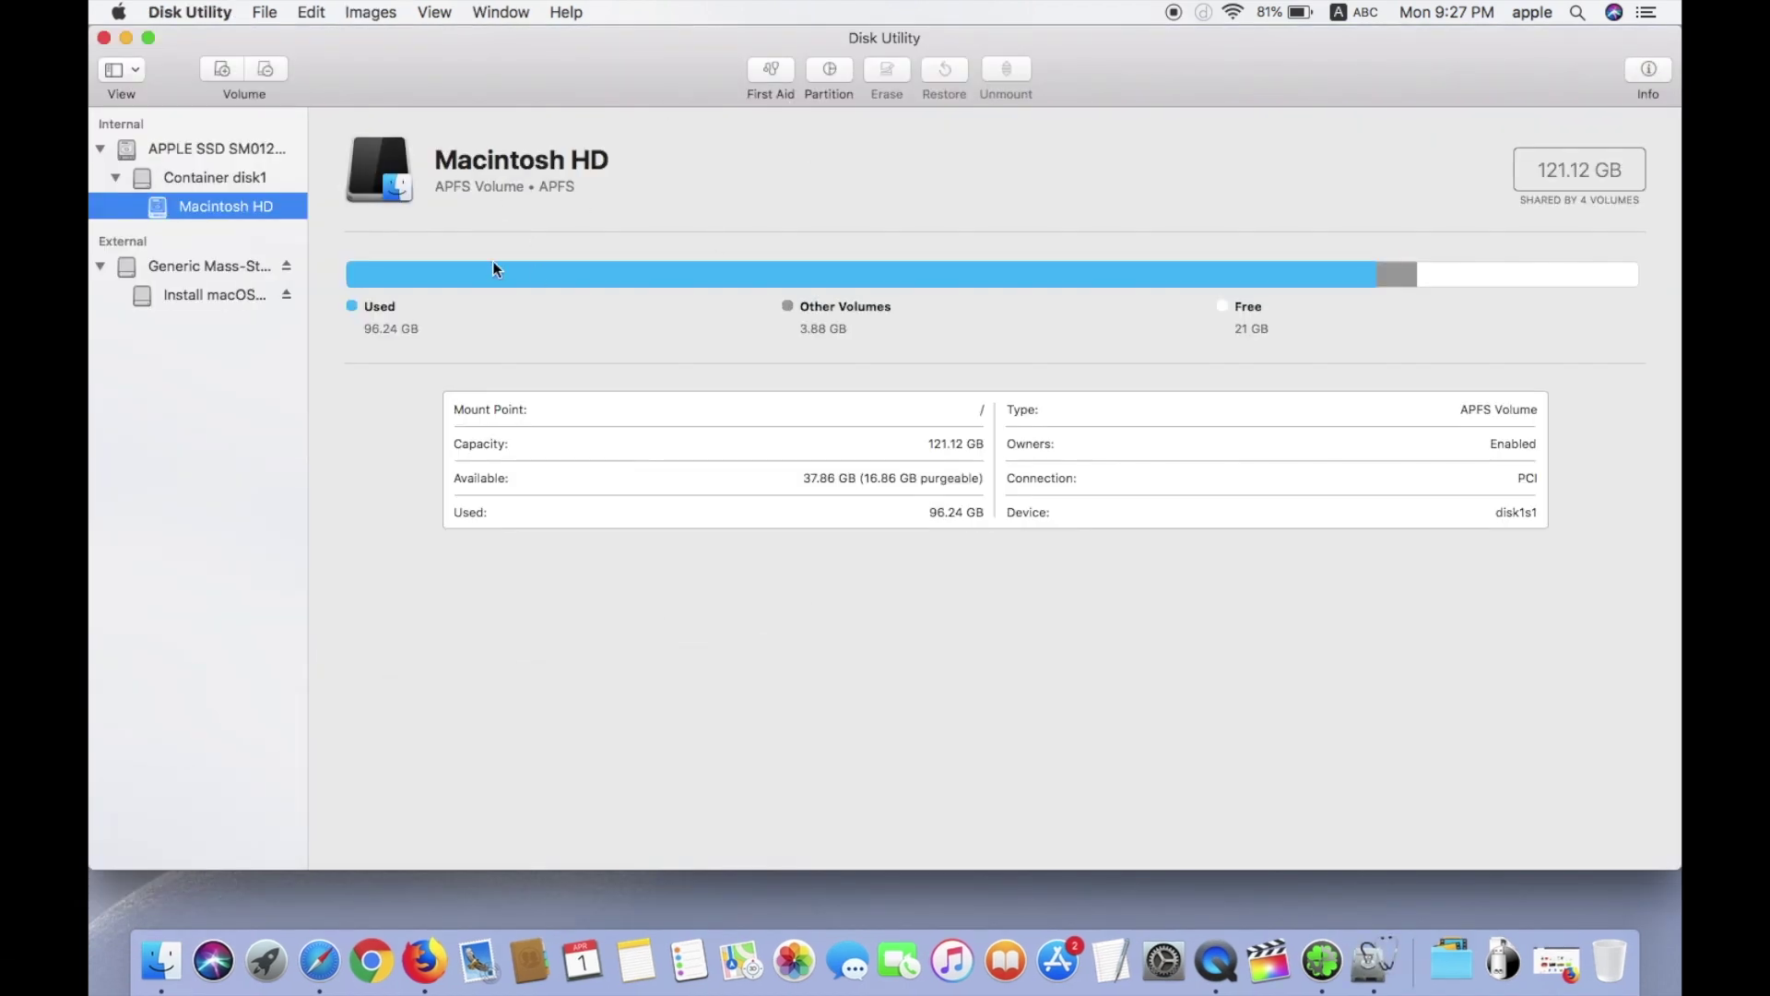
pyautogui.click(234, 268)
# Step: Erase the USB drive as Untitled, Mac OS Extended (Journaled), GUID Partition Map, and close Disk Utility
pyautogui.rightClick(234, 268)
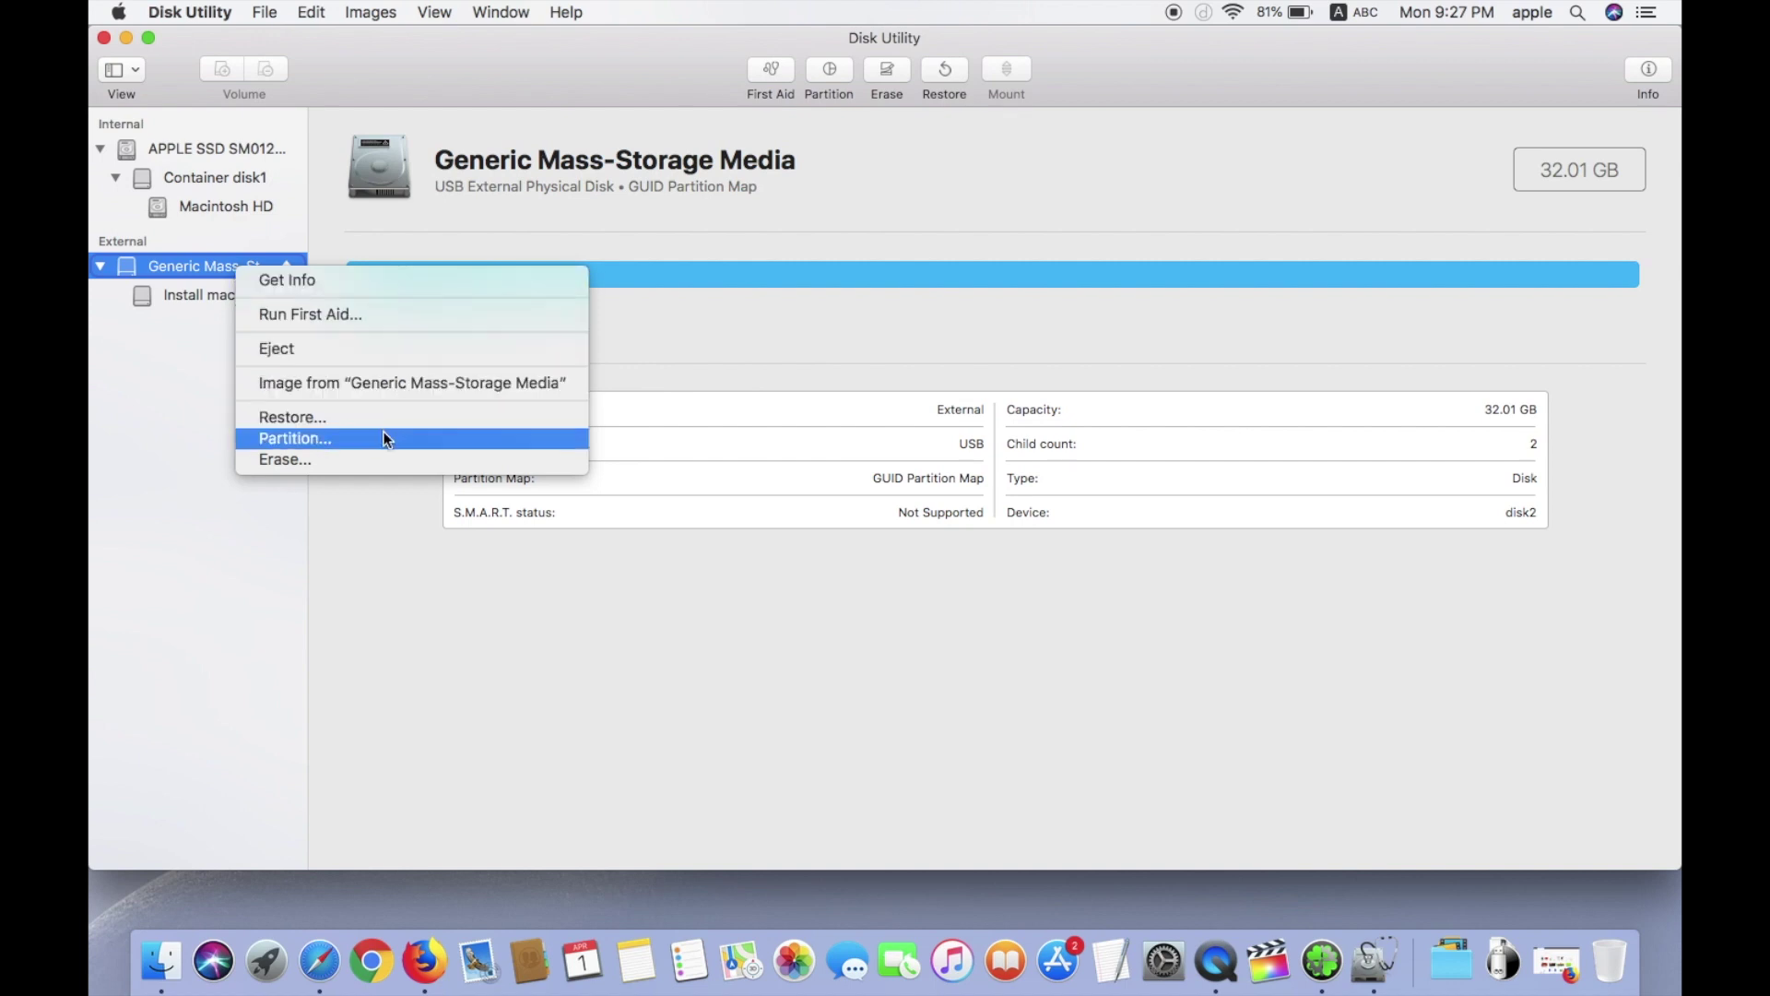
pyautogui.click(376, 458)
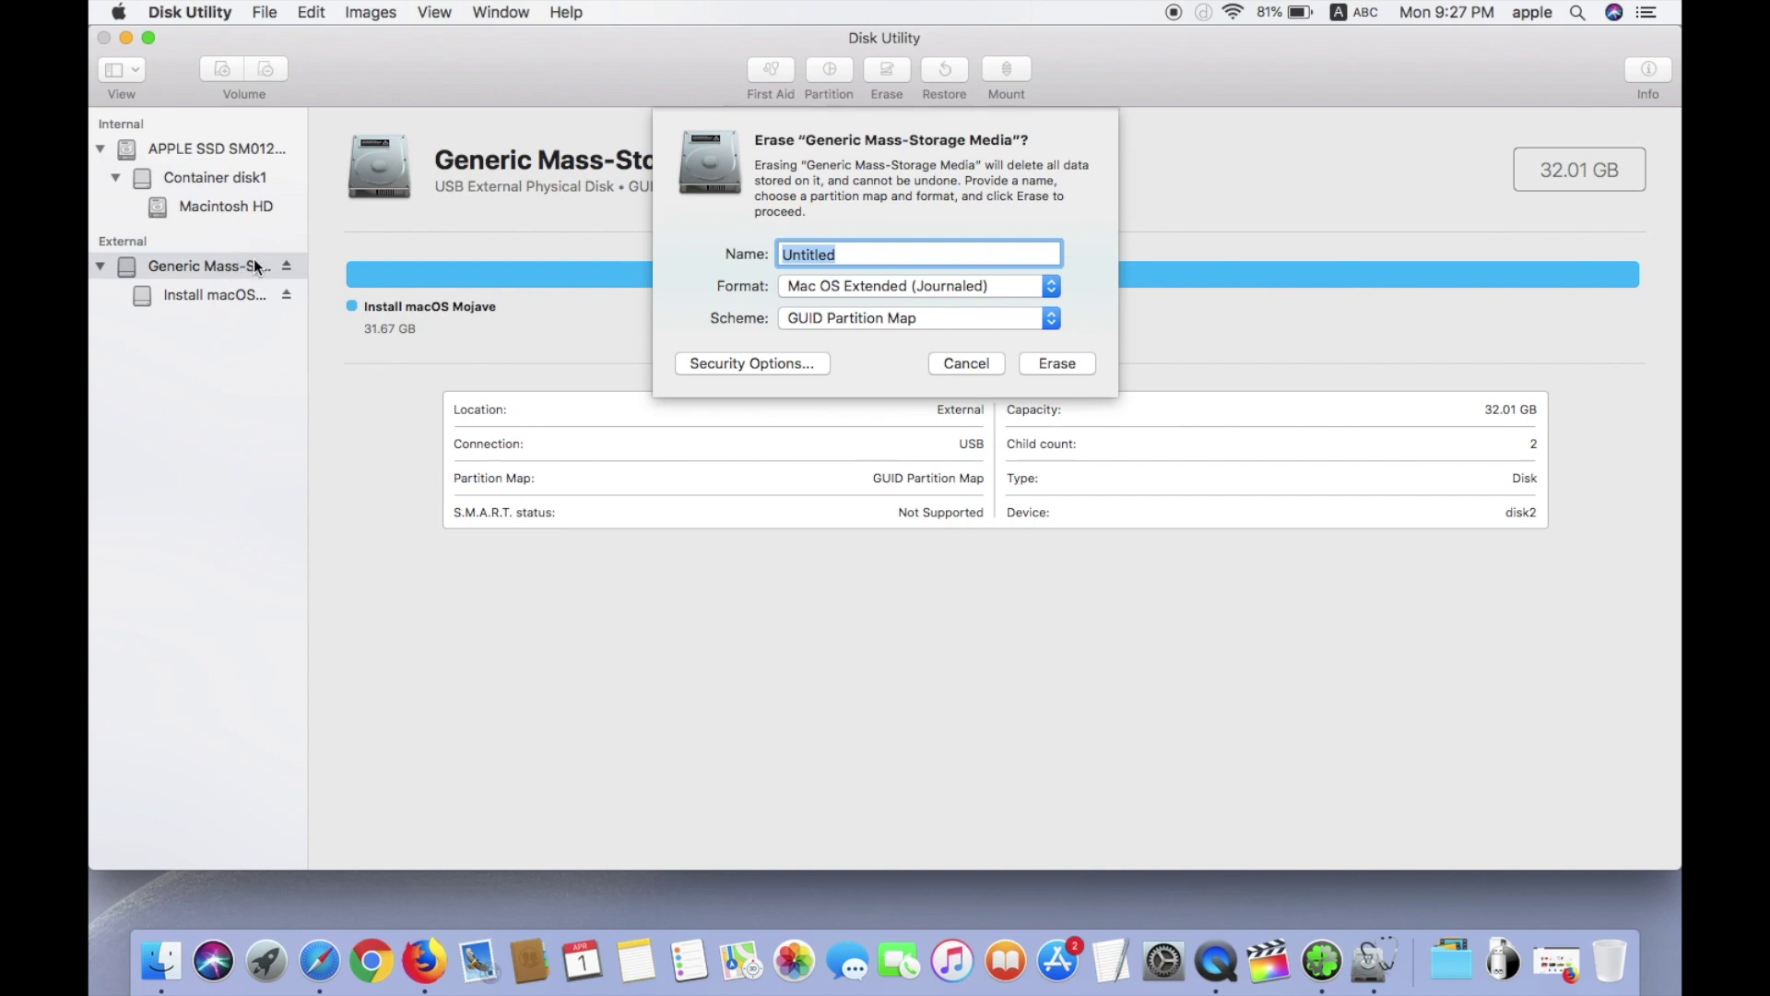
pyautogui.click(1073, 367)
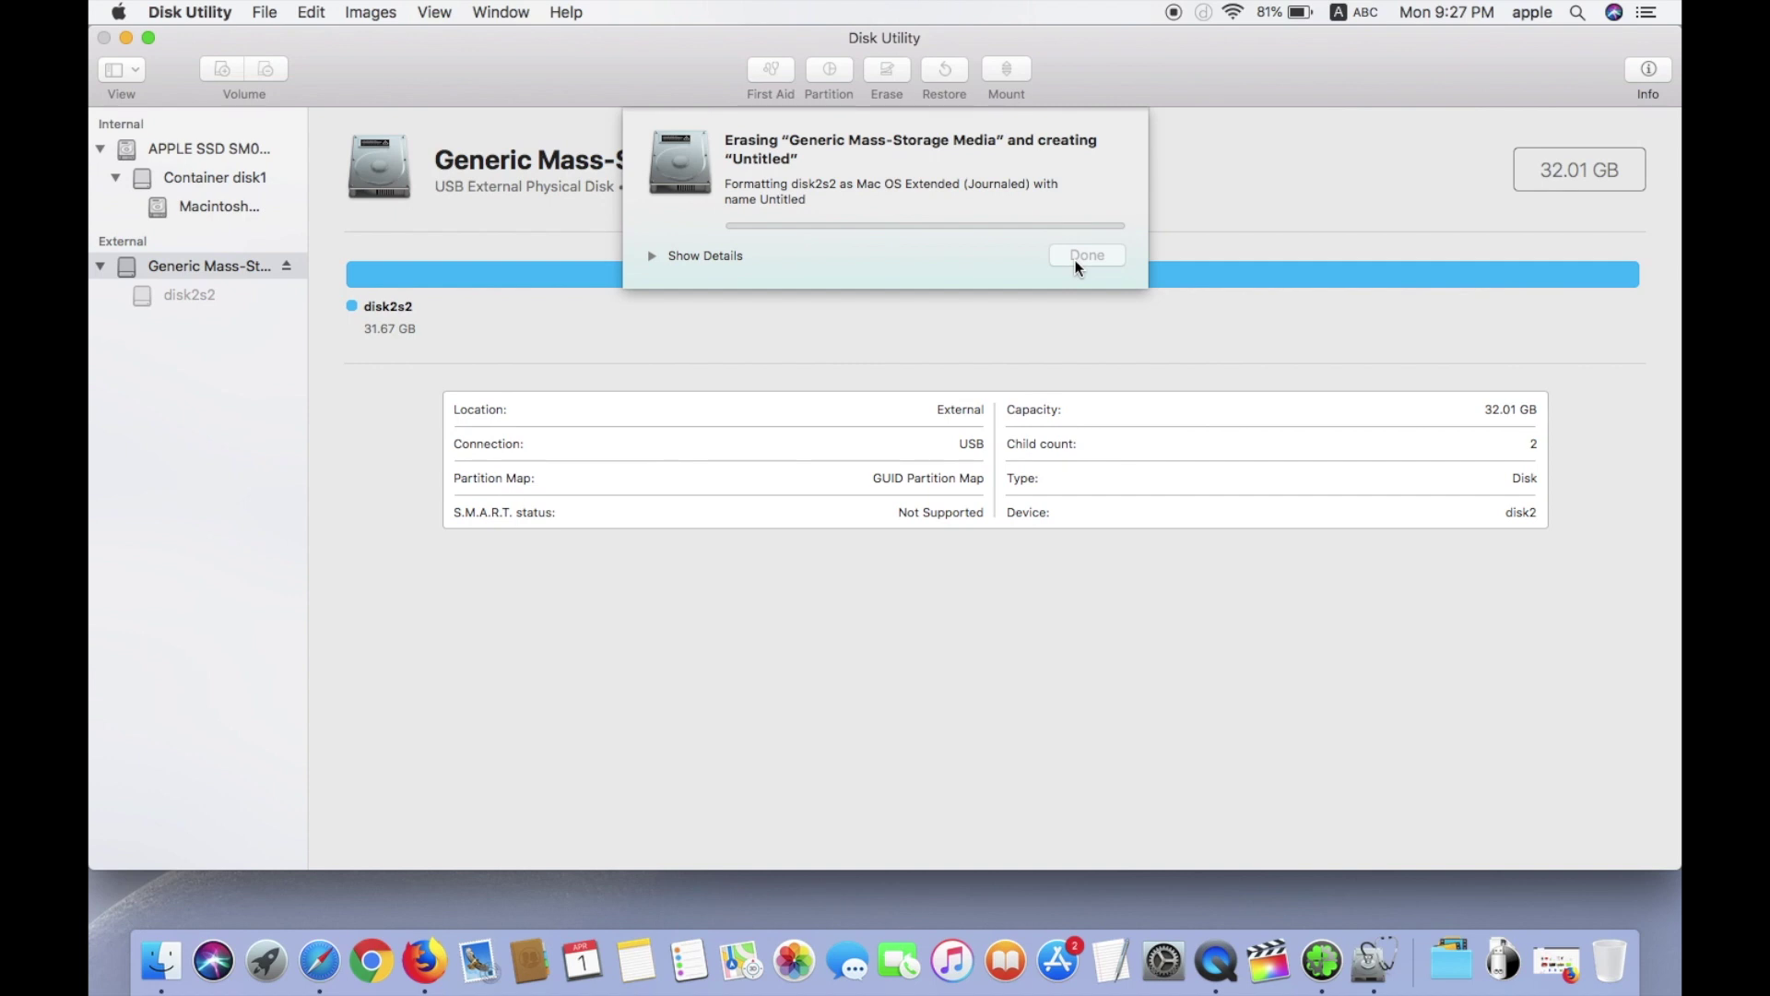
pyautogui.click(723, 256)
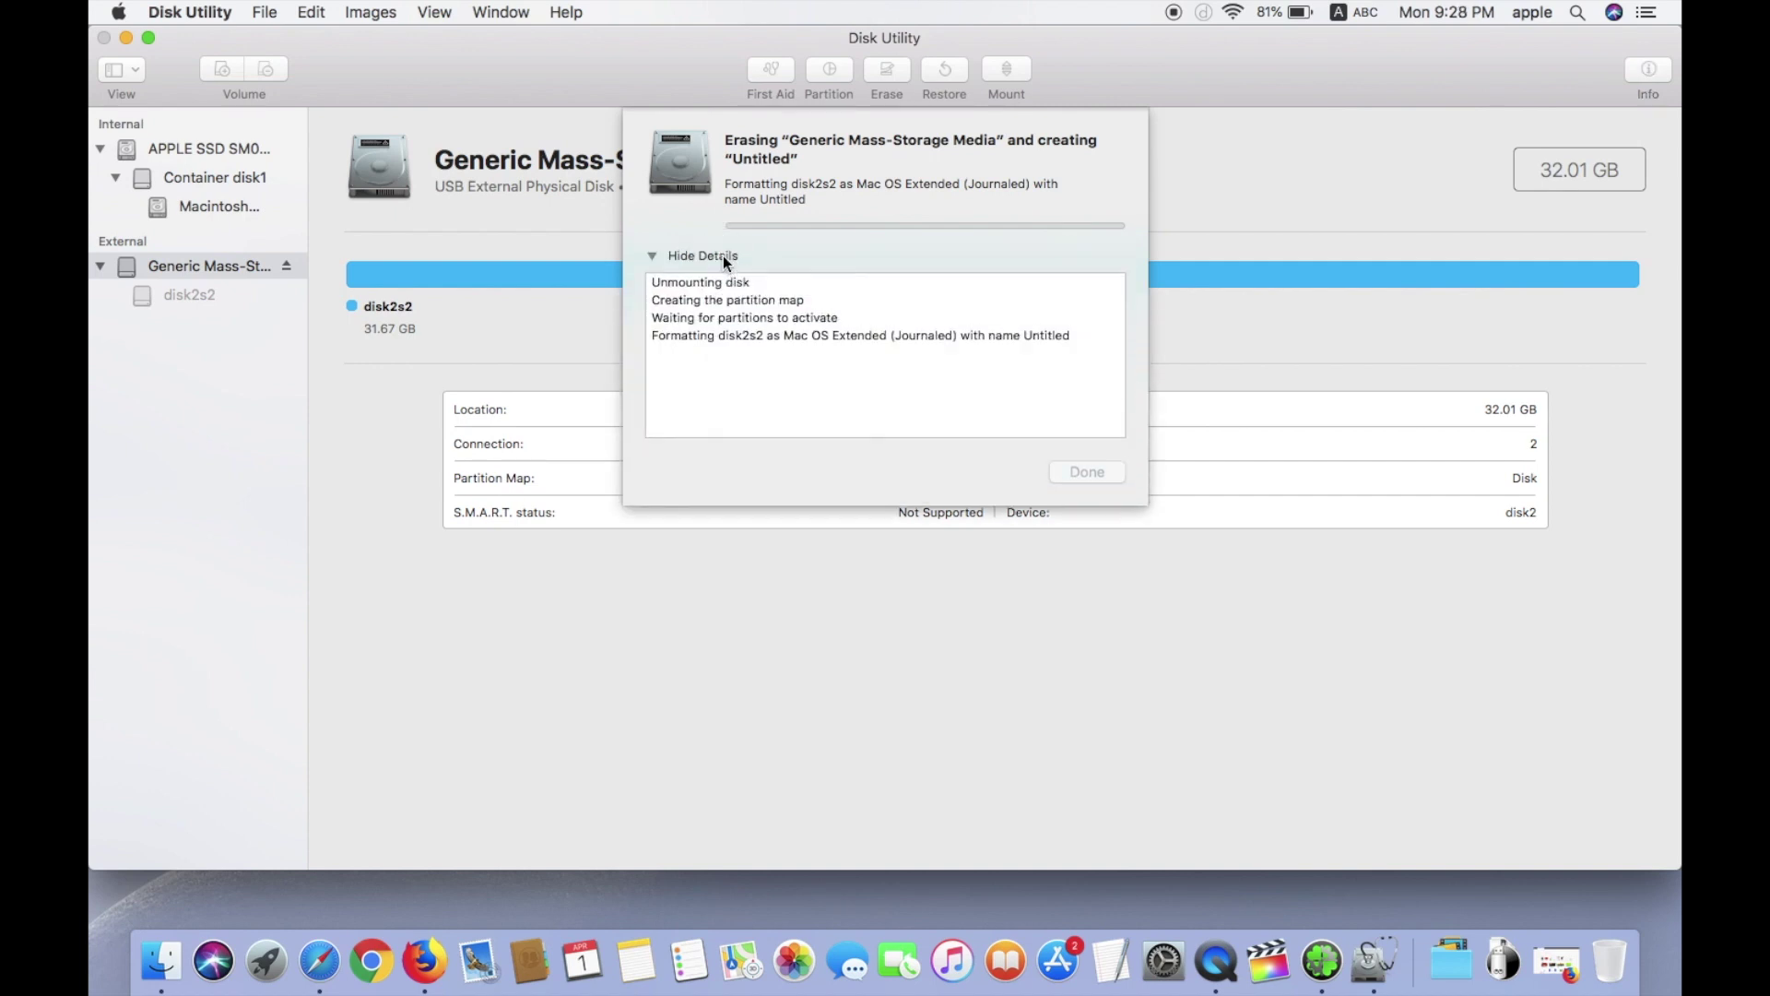
pyautogui.click(1088, 457)
pyautogui.click(103, 37)
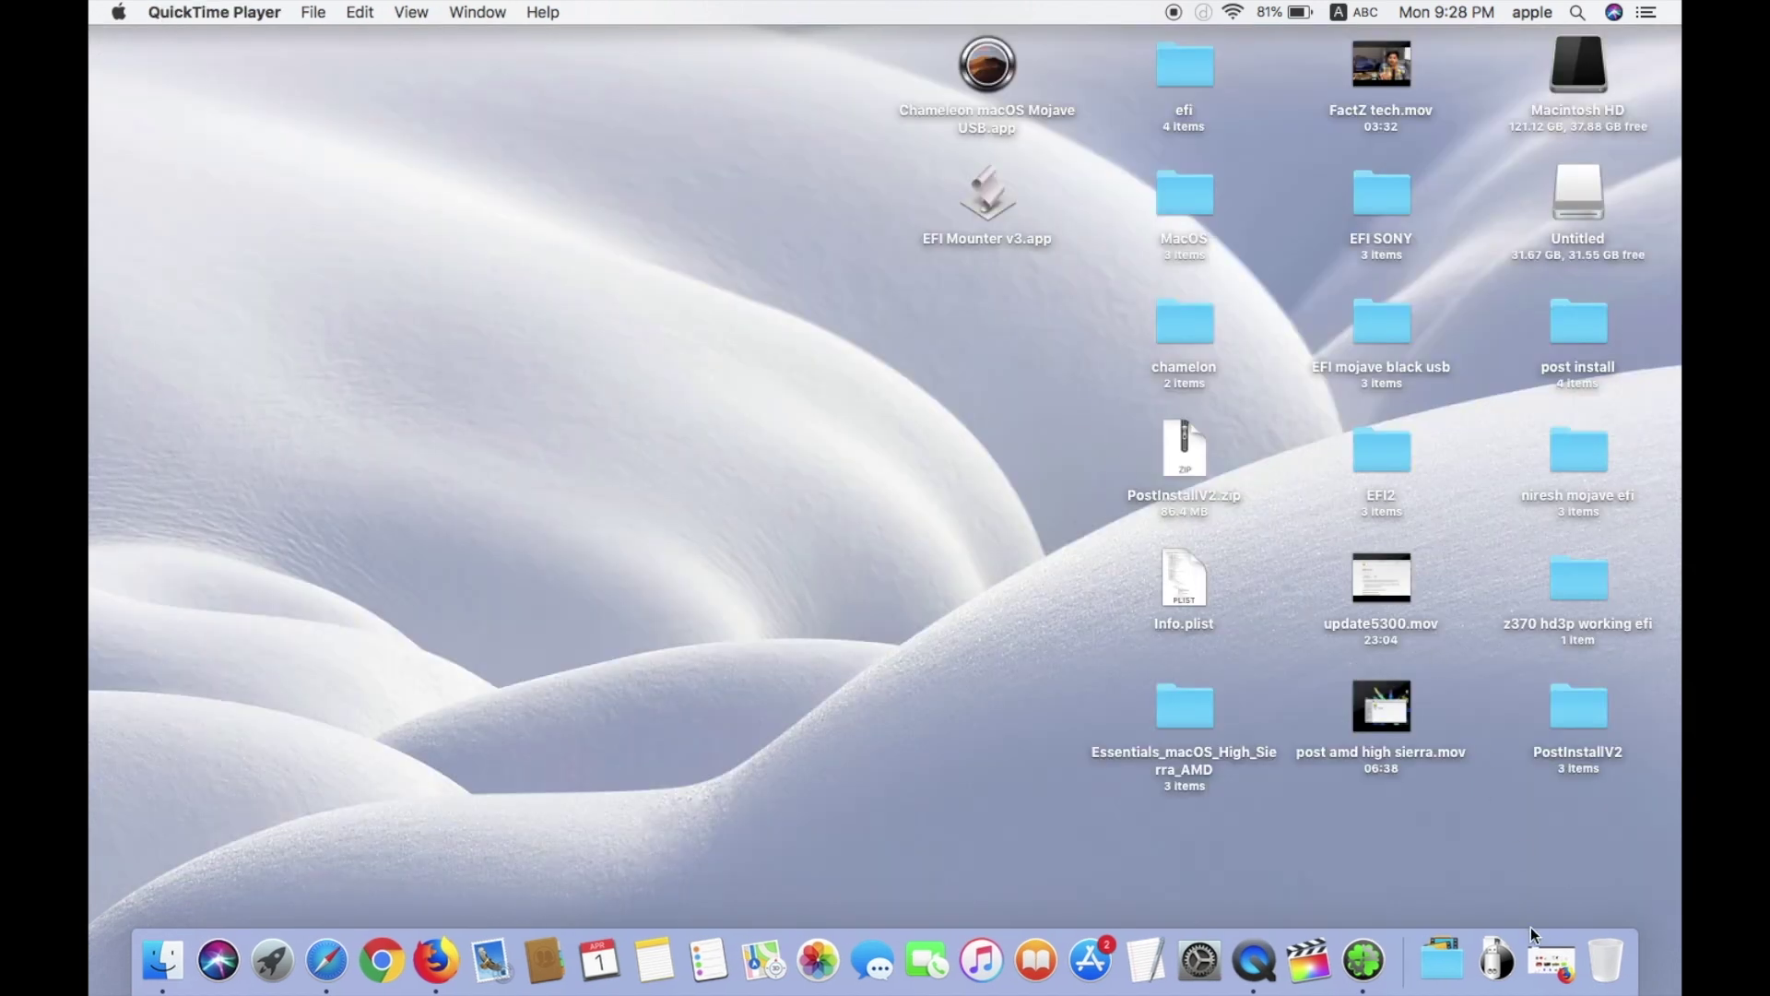
pyautogui.click(1541, 954)
# Step: Launch UniBeast from Downloads and accept its license agreement
pyautogui.click(1501, 898)
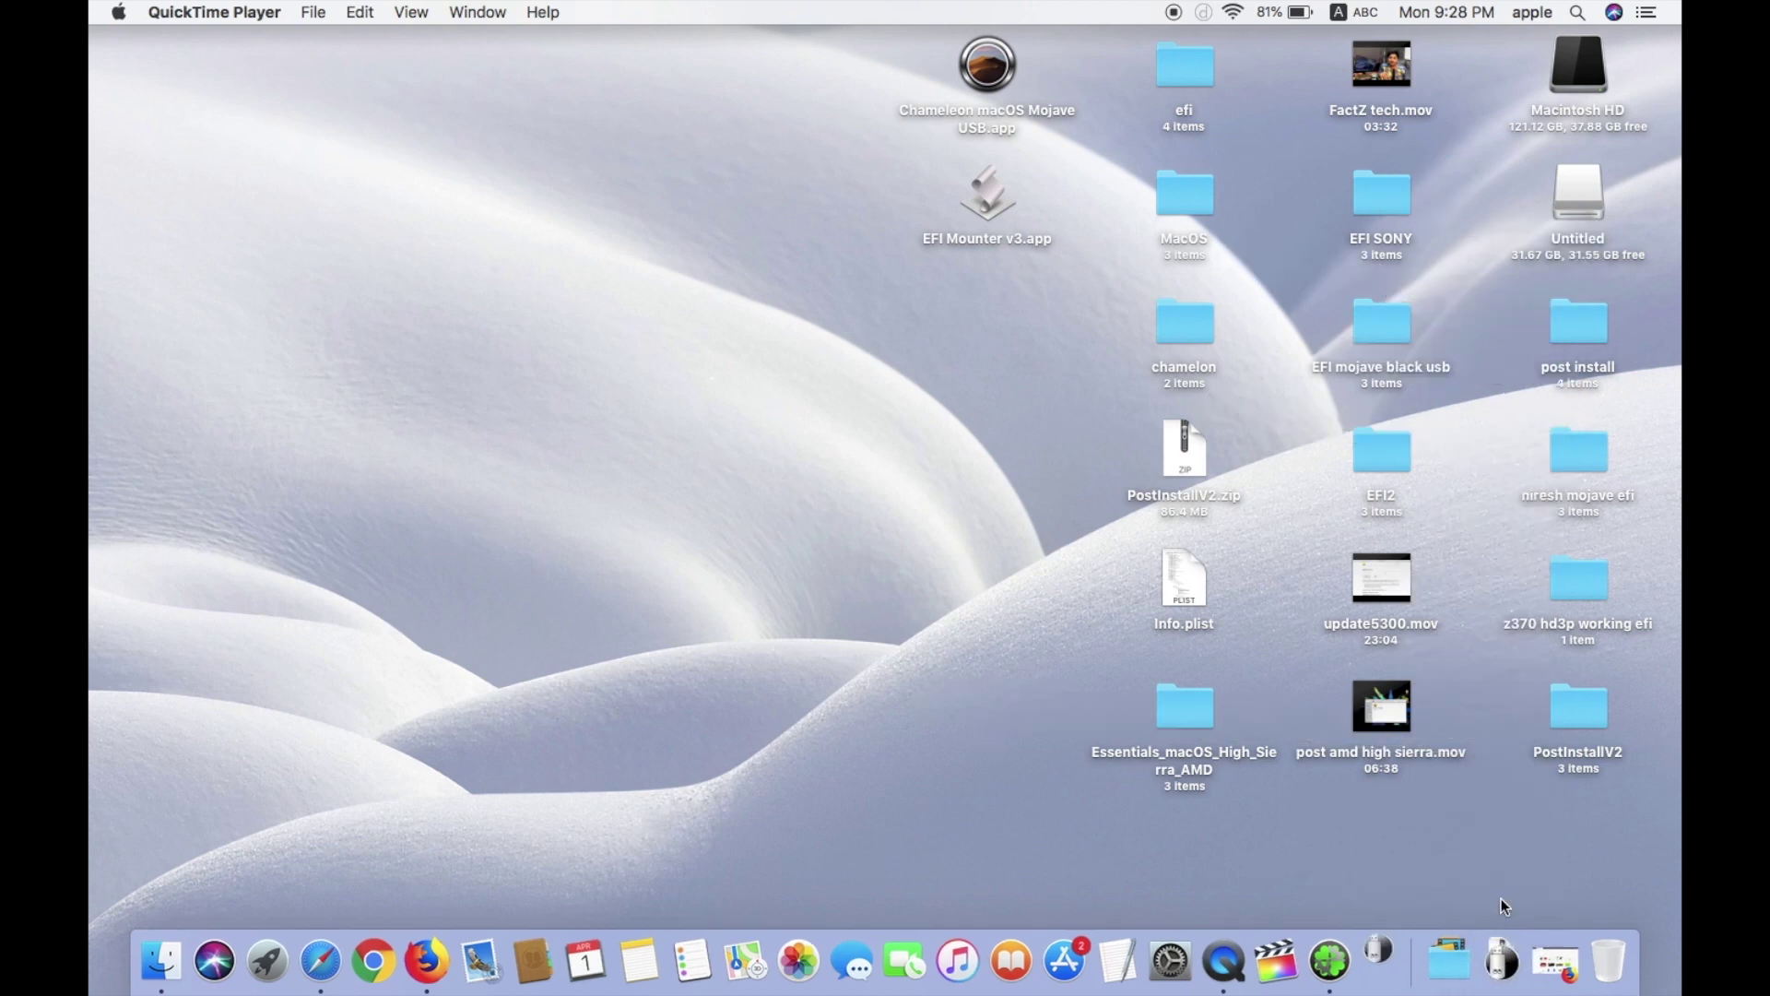
pyautogui.click(1195, 726)
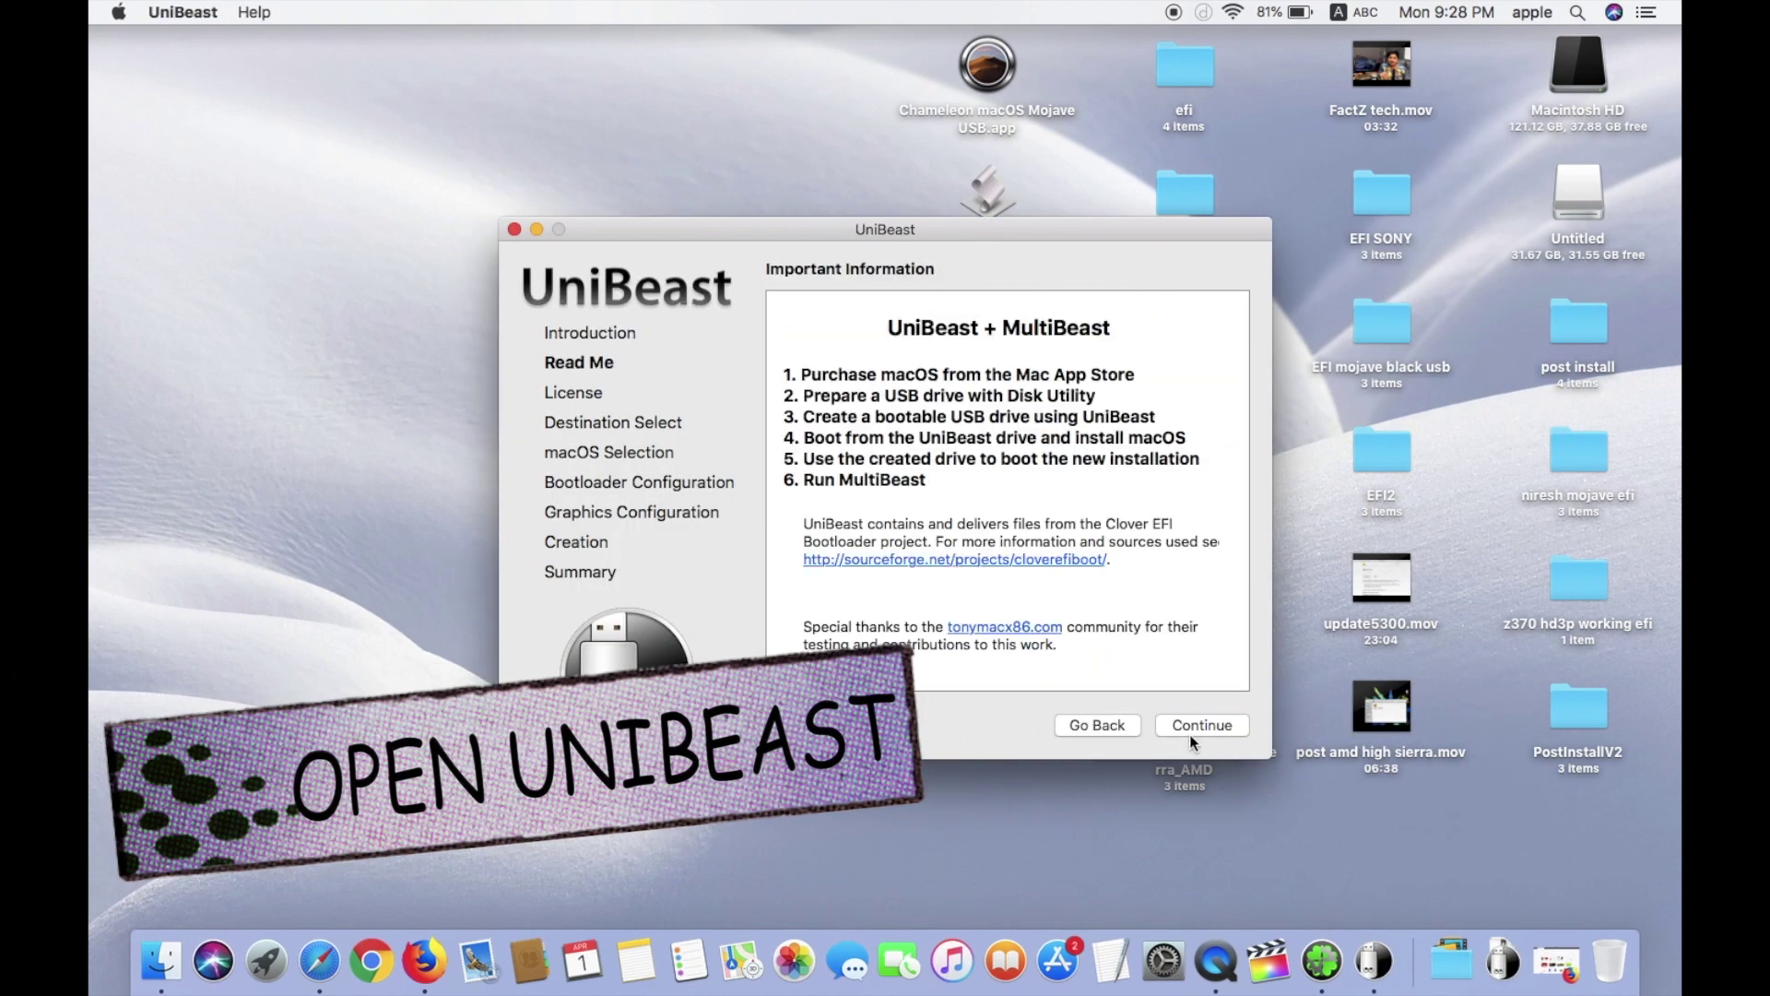
pyautogui.click(1197, 724)
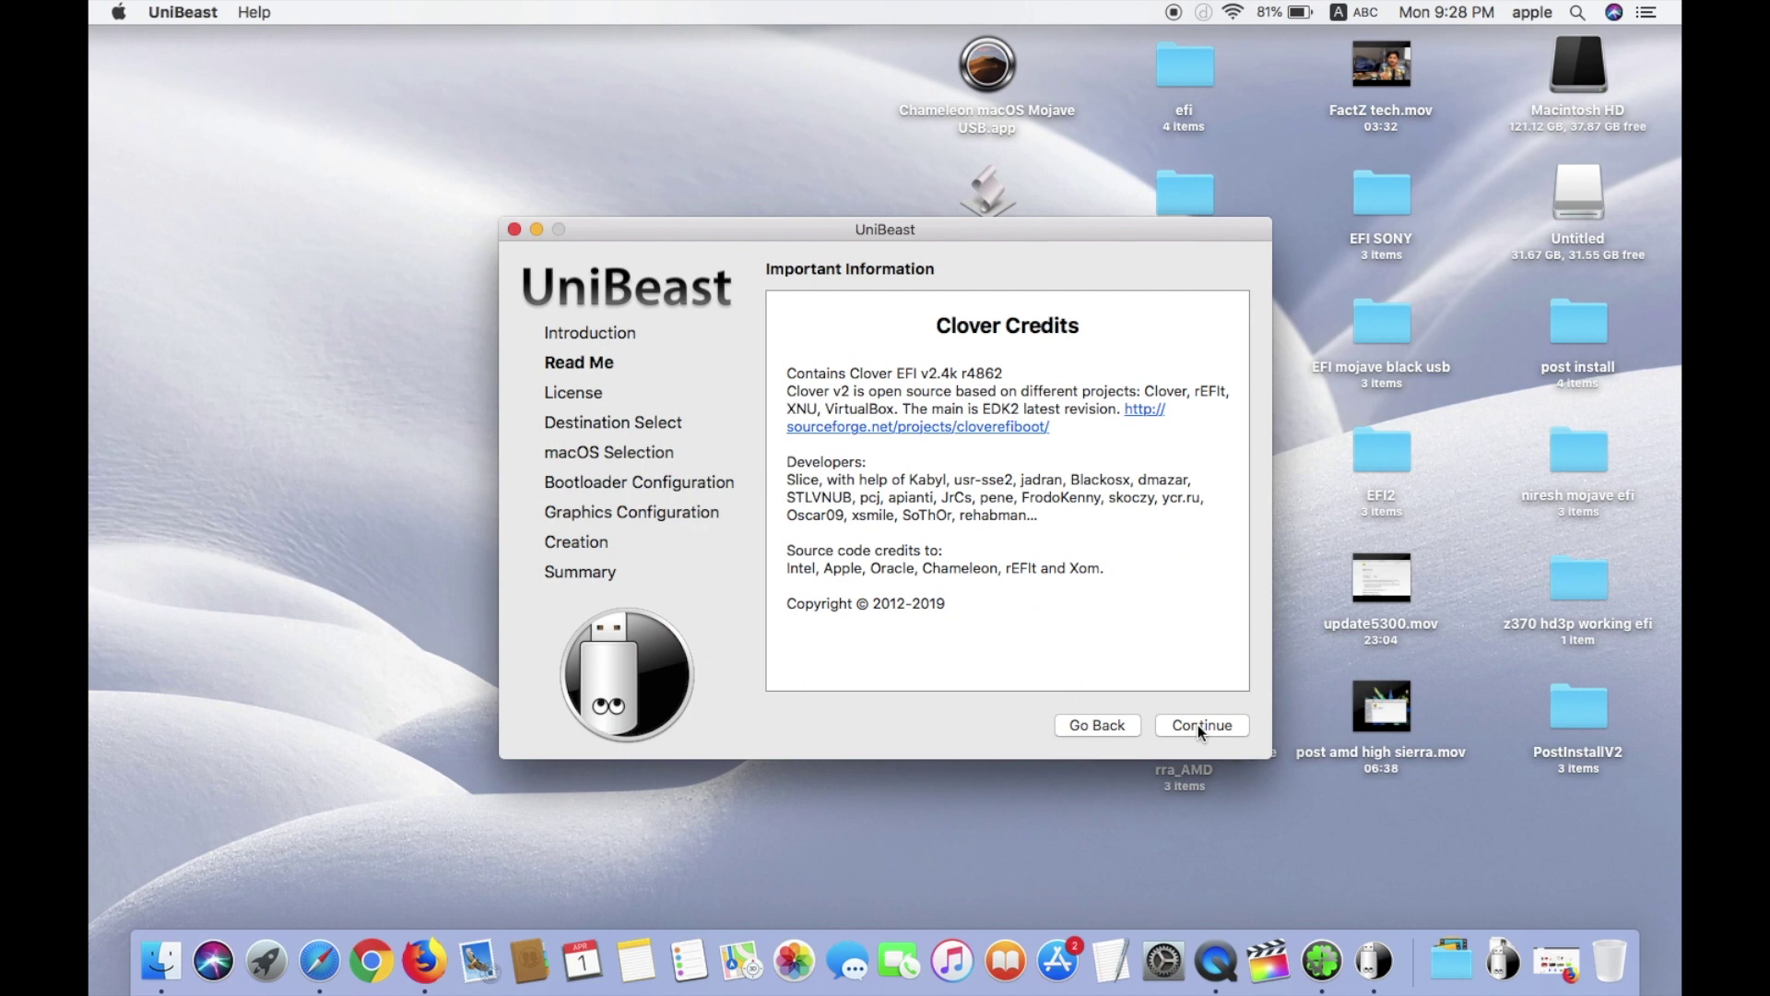
pyautogui.click(1198, 725)
pyautogui.click(1197, 725)
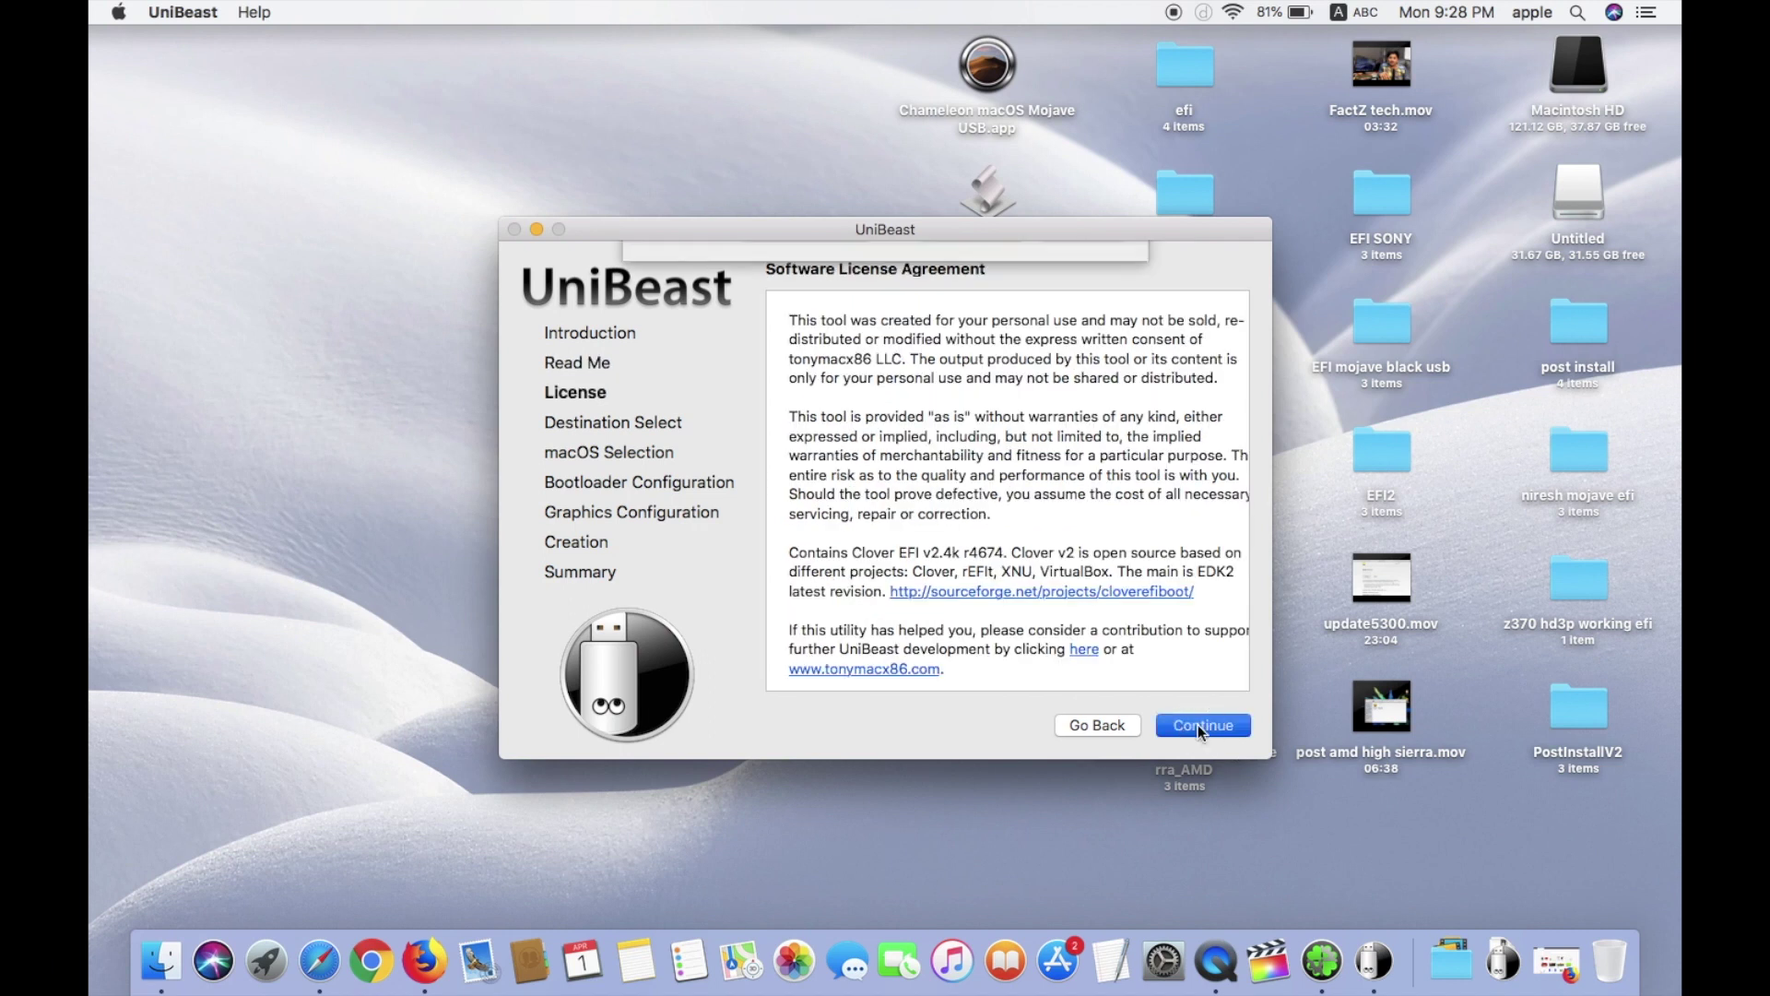
pyautogui.click(1084, 359)
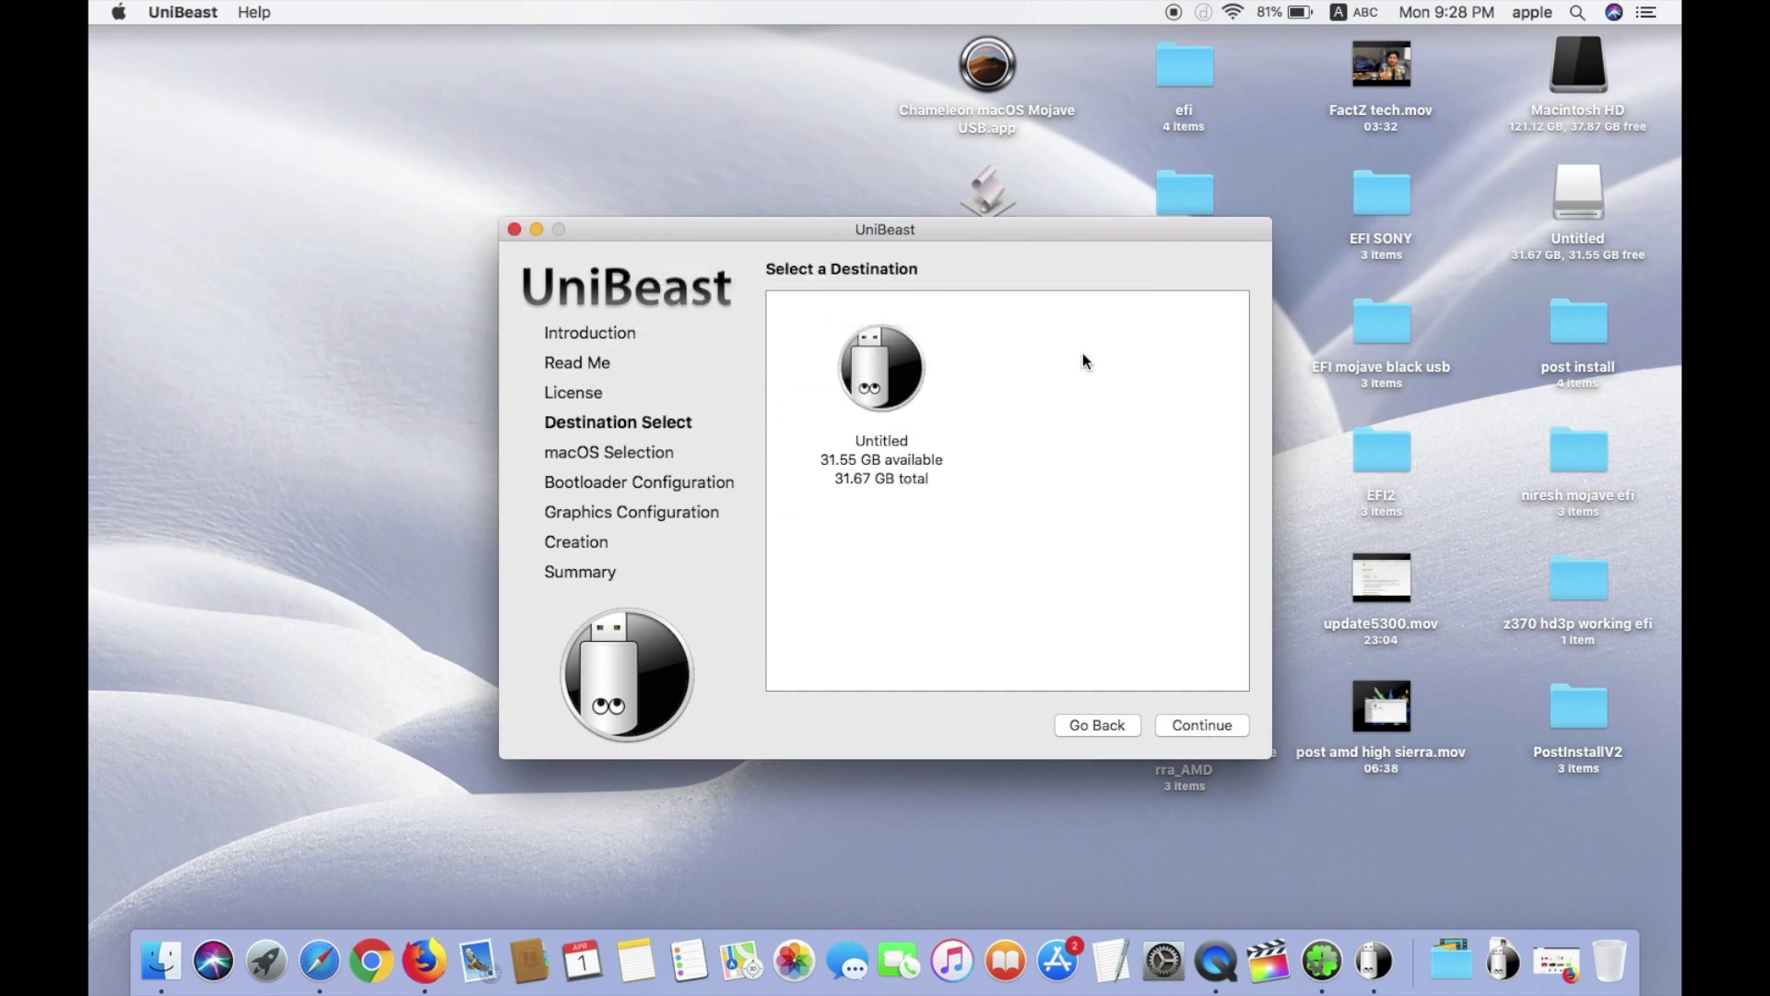
# Step: Select the Untitled USB drive as destination and Mojave as the OS to install
pyautogui.click(899, 361)
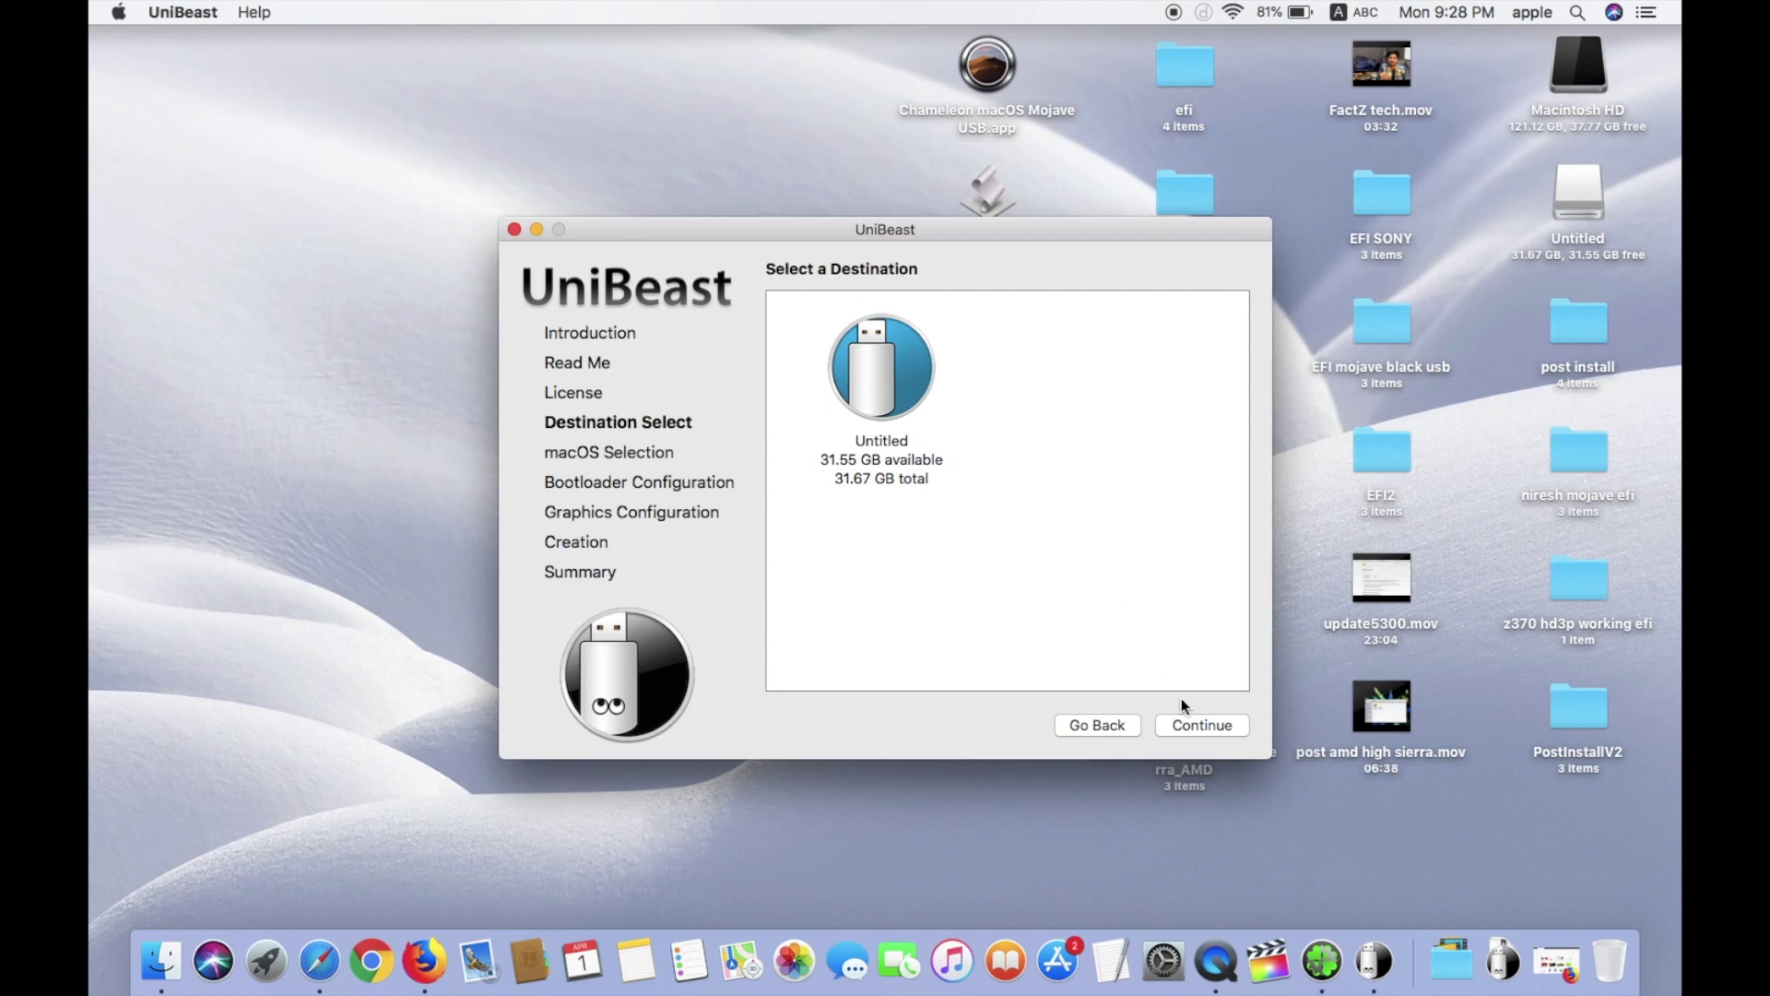
pyautogui.click(1209, 727)
pyautogui.click(1003, 476)
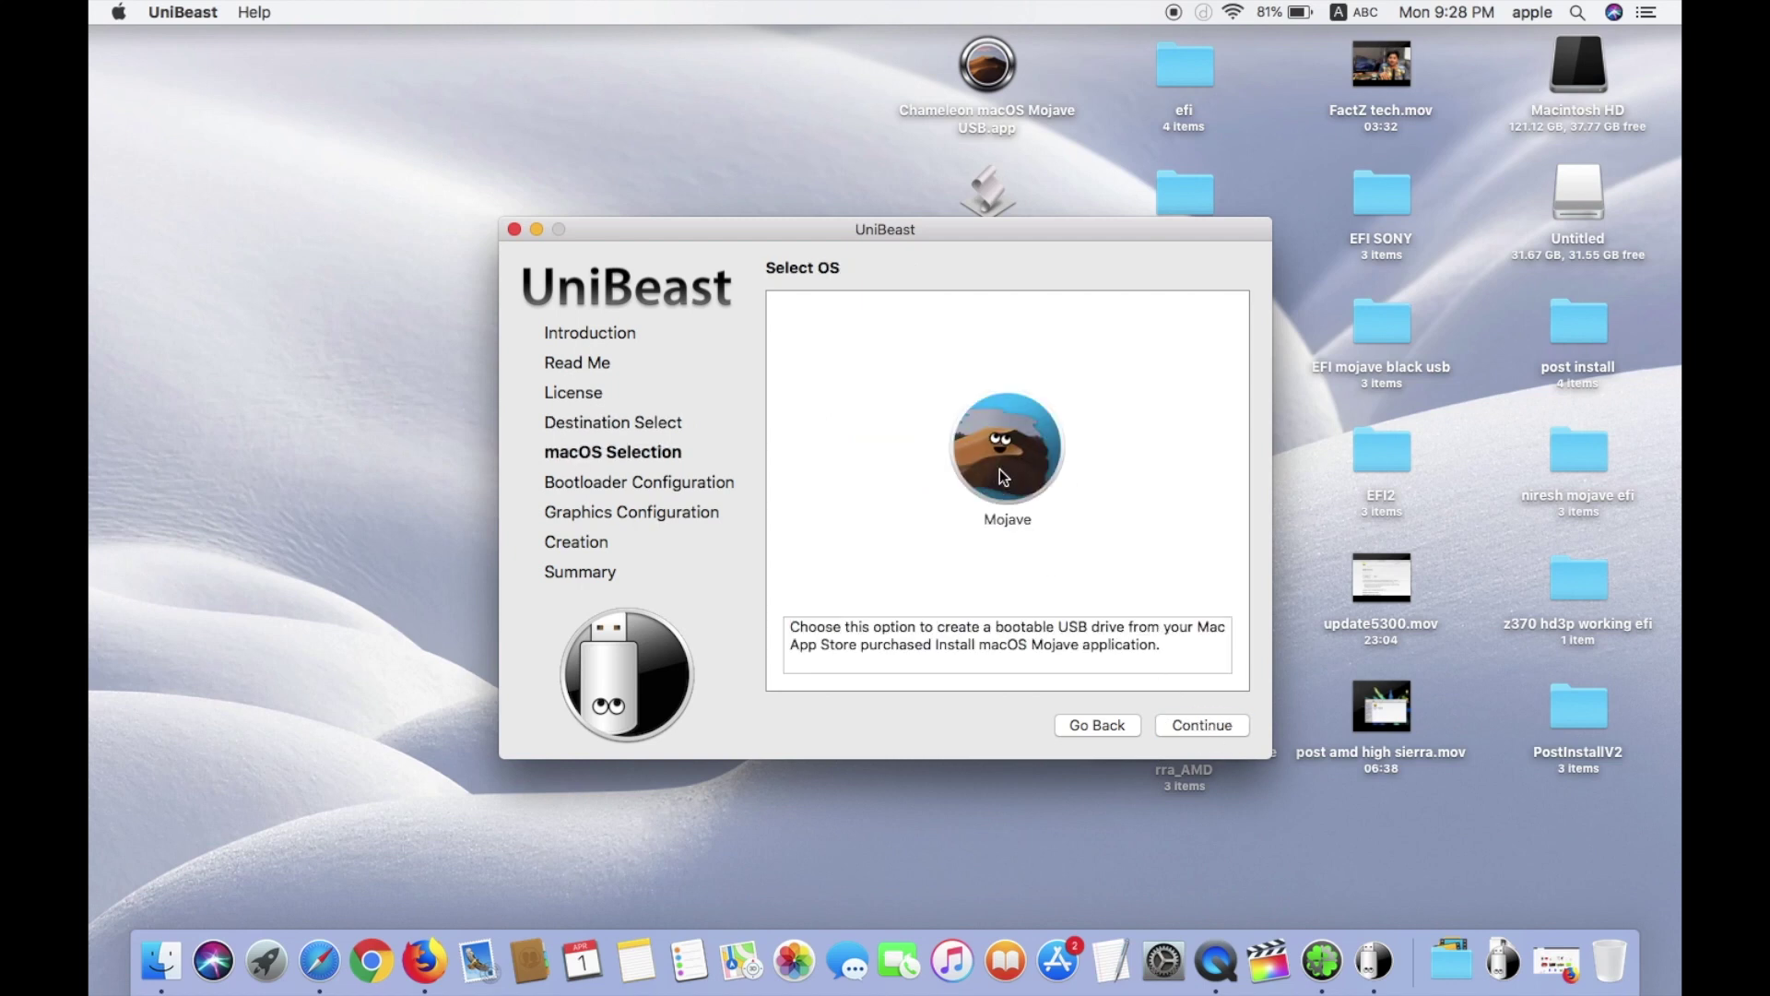
pyautogui.click(1199, 730)
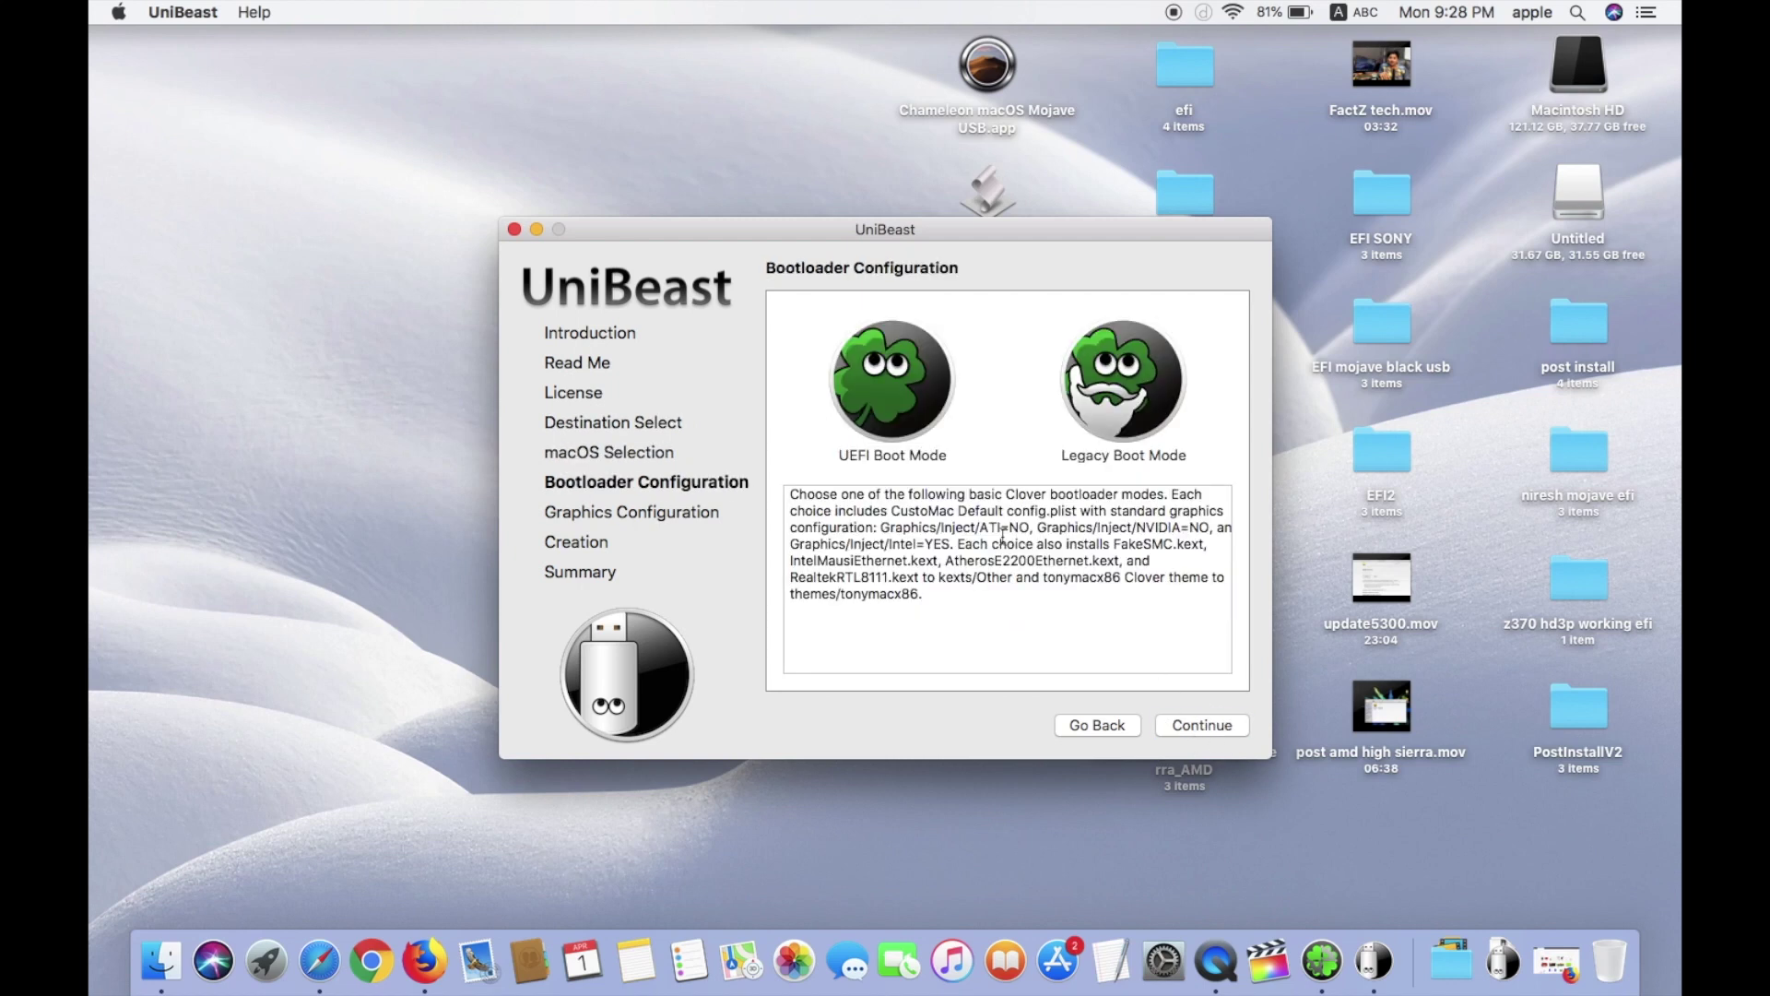
# Step: Choose UEFI Boot Mode, leave Inject ATI/NVIDIA unchecked, and confirm the creation options
pyautogui.moveTo(1111, 423)
pyautogui.moveTo(869, 424)
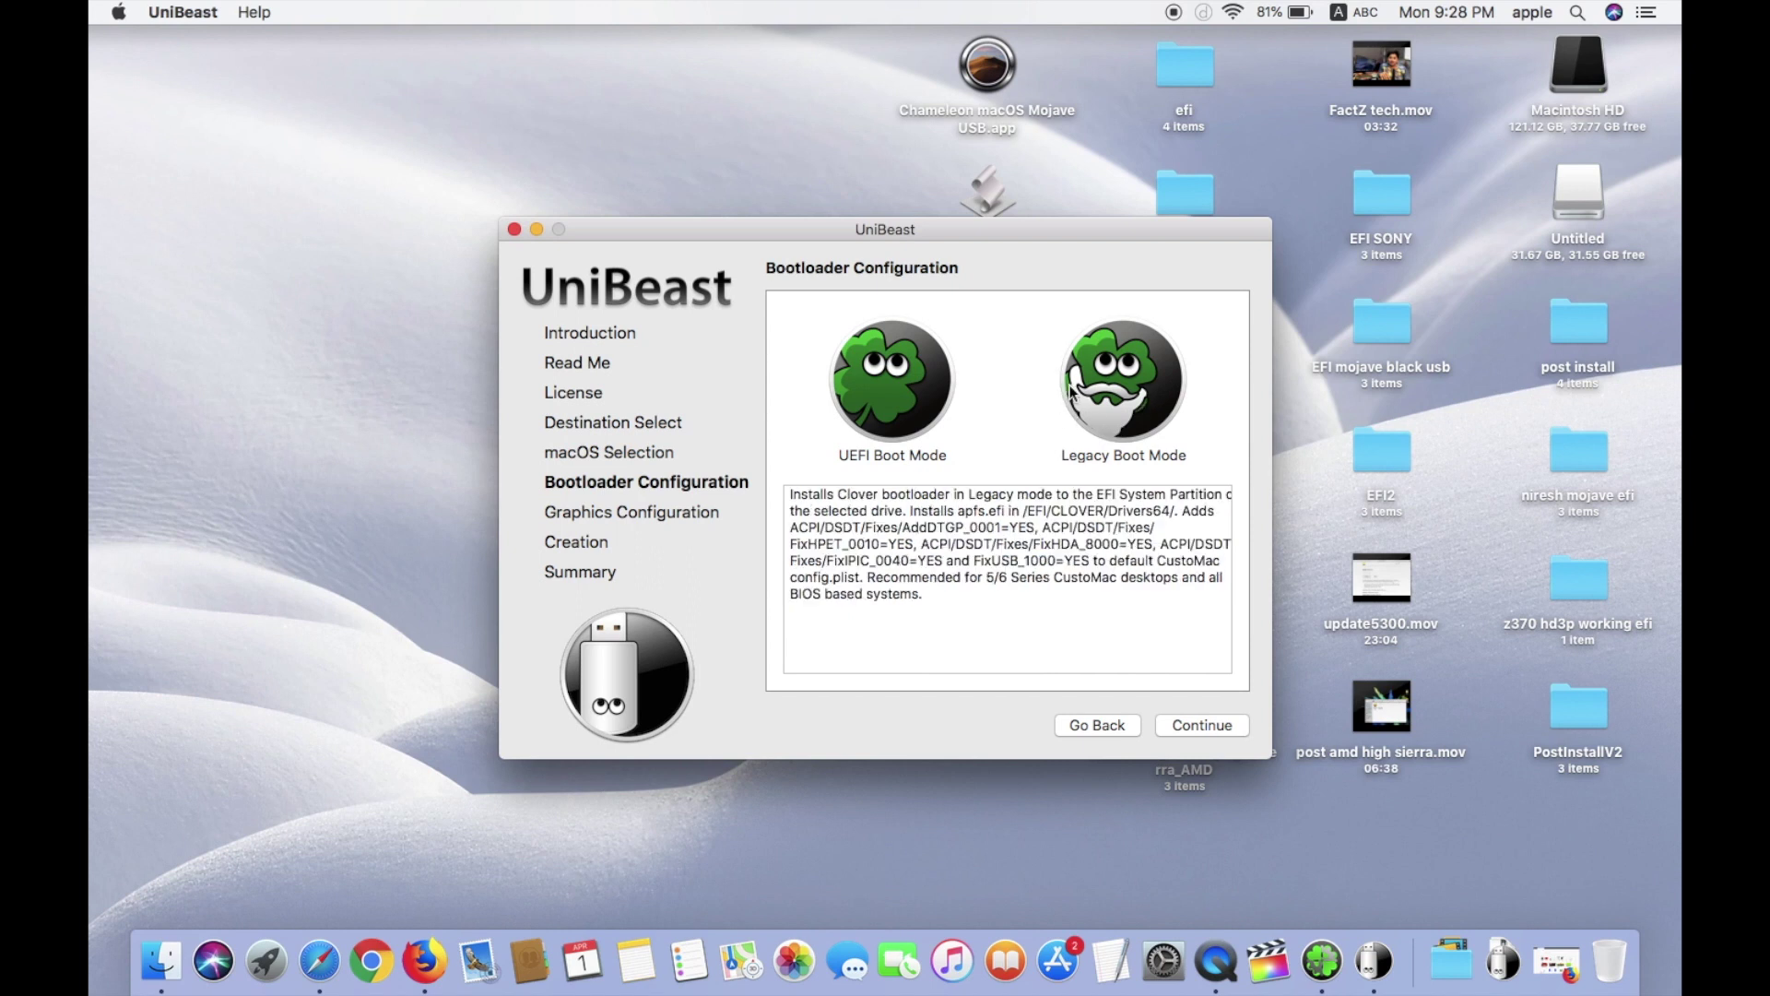
pyautogui.click(872, 408)
pyautogui.click(1213, 725)
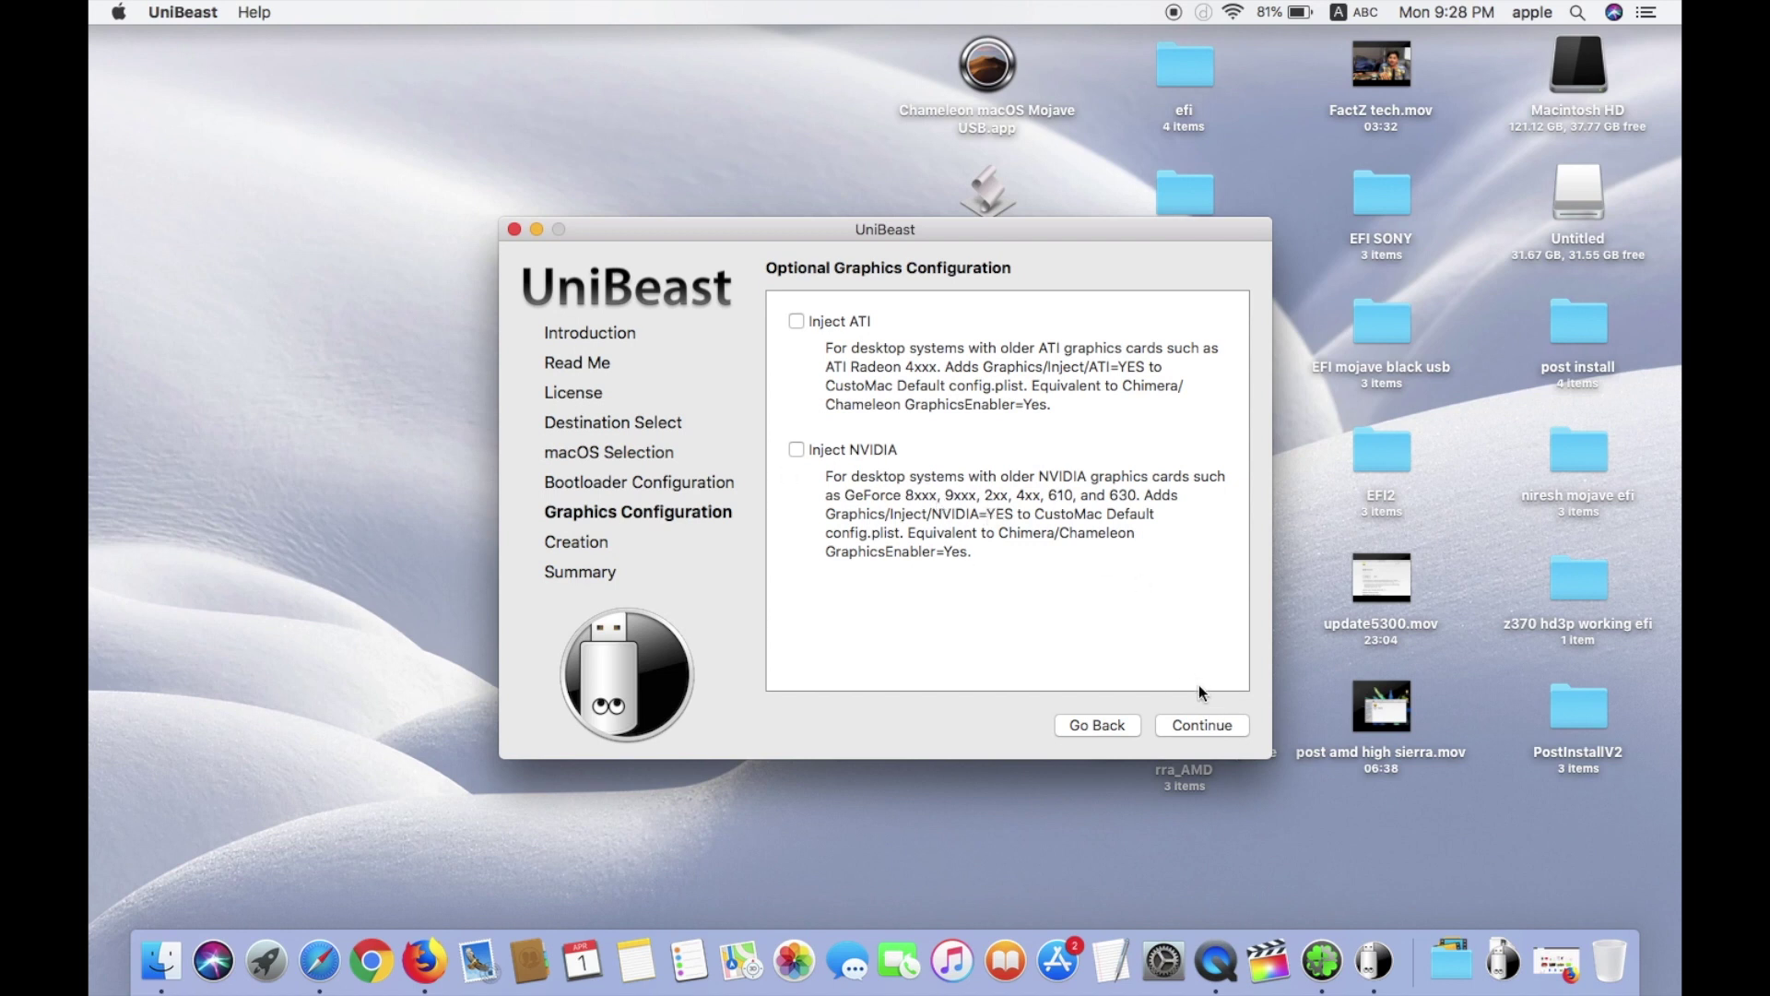
pyautogui.click(1204, 726)
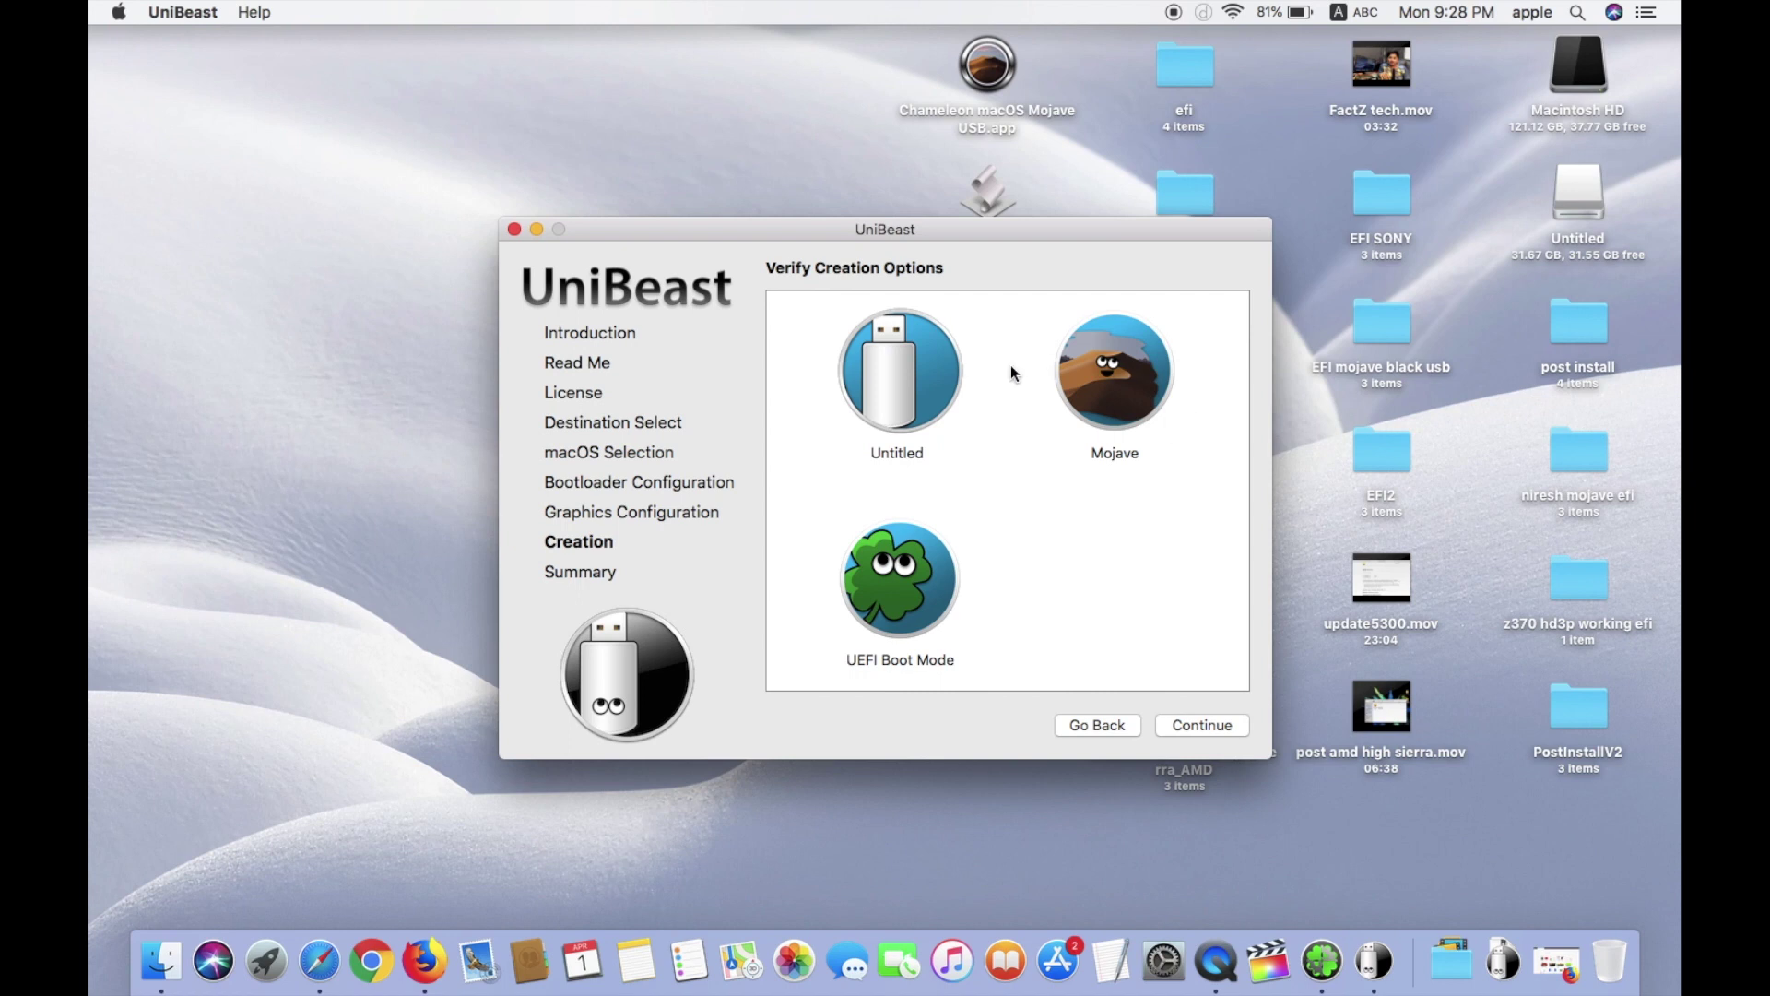
pyautogui.click(1193, 729)
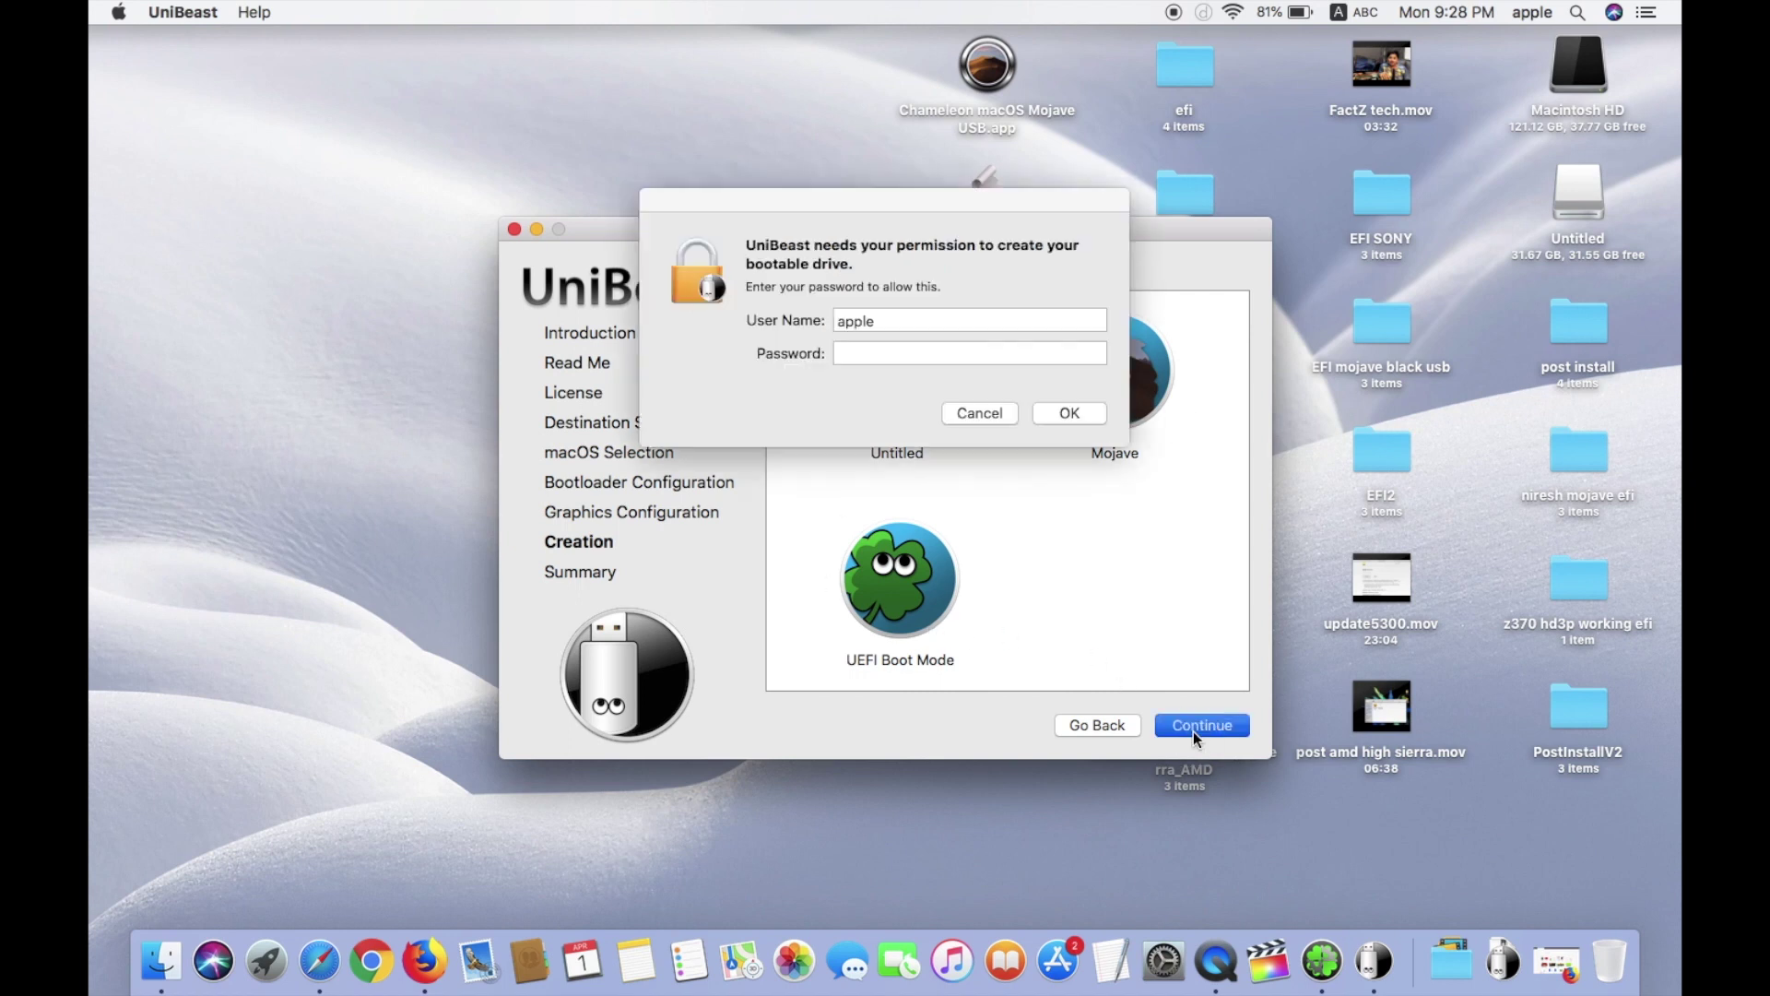
# Step: Enter the account password to authorize creating the bootable Mojave drive
pyautogui.write('1')
pyautogui.press('Return')
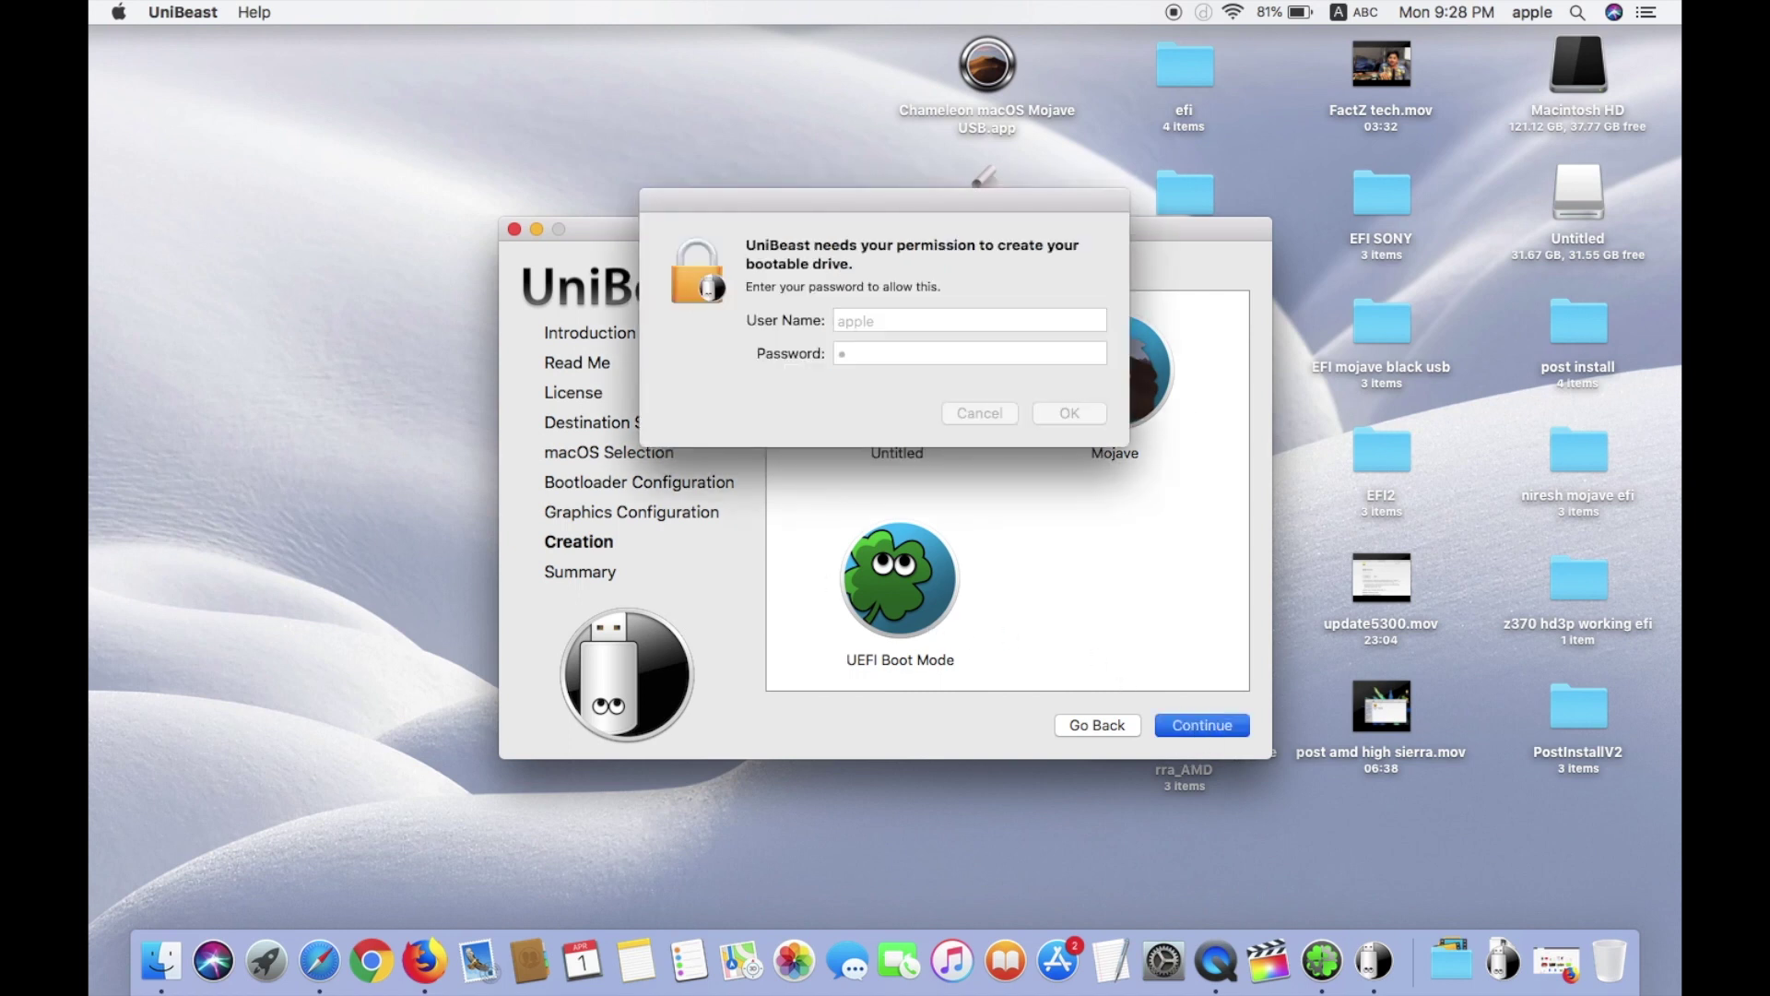
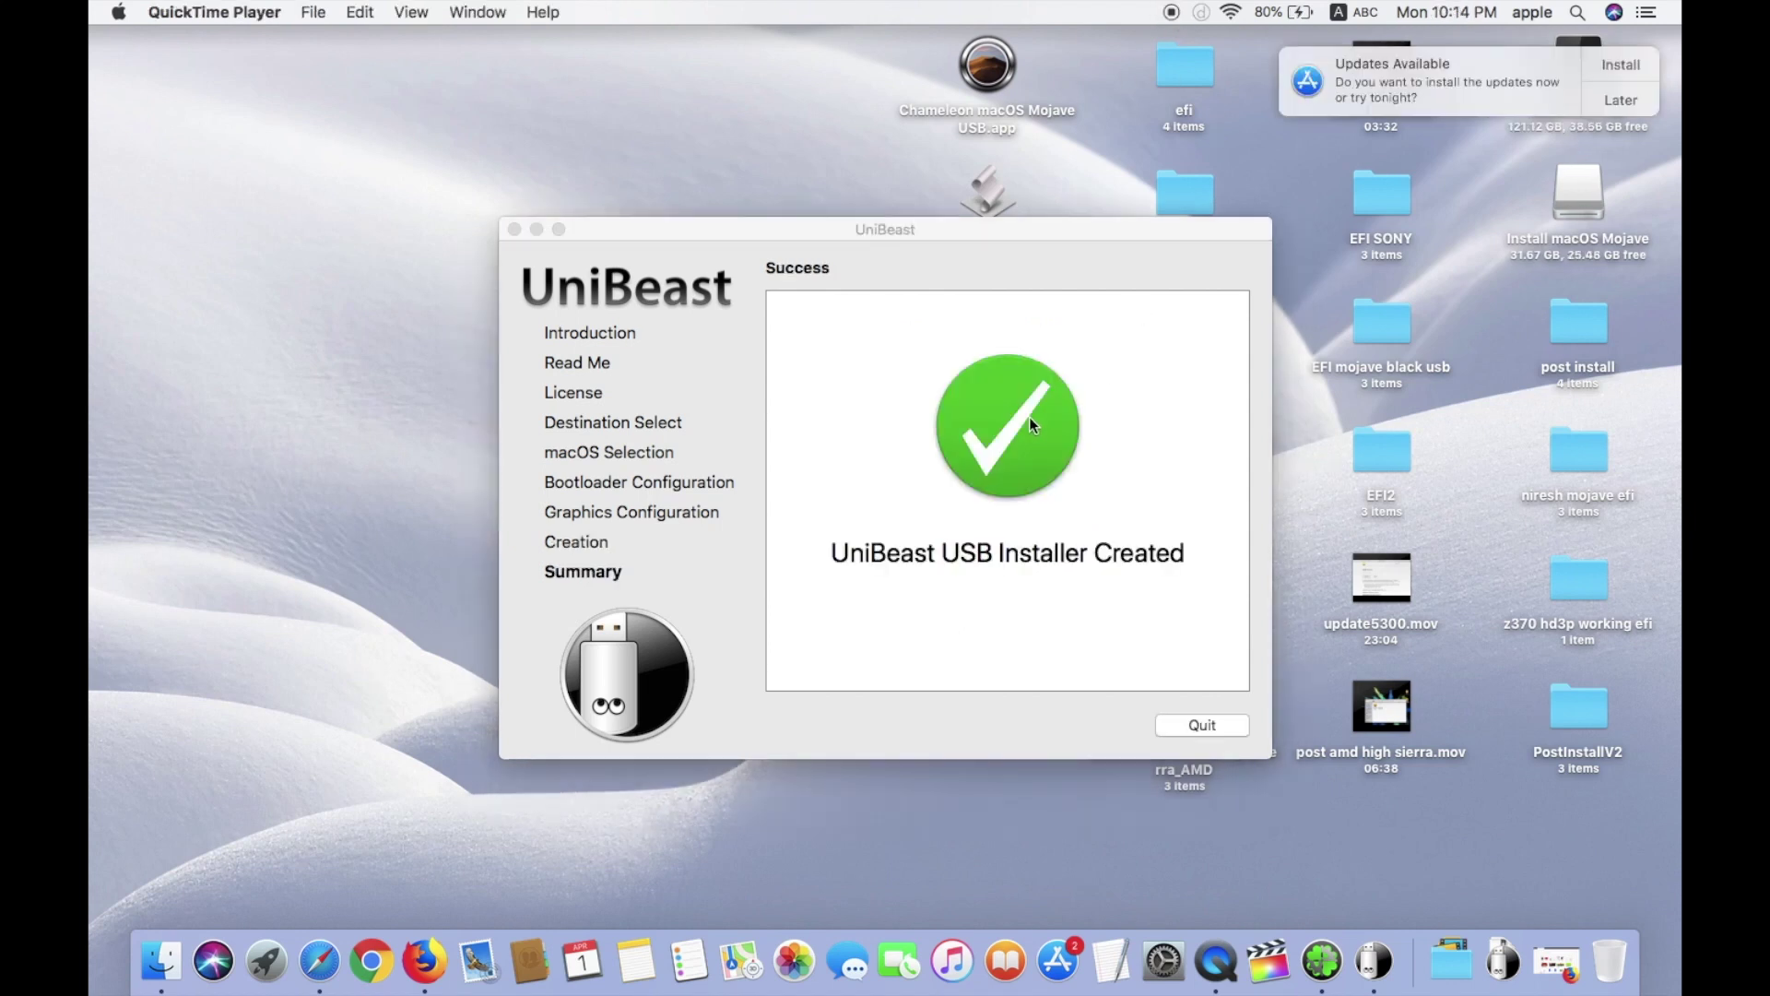
# Step: Quit UniBeast from its Success screen after the Mojave USB installer is created
pyautogui.click(1221, 728)
pyautogui.click(1221, 729)
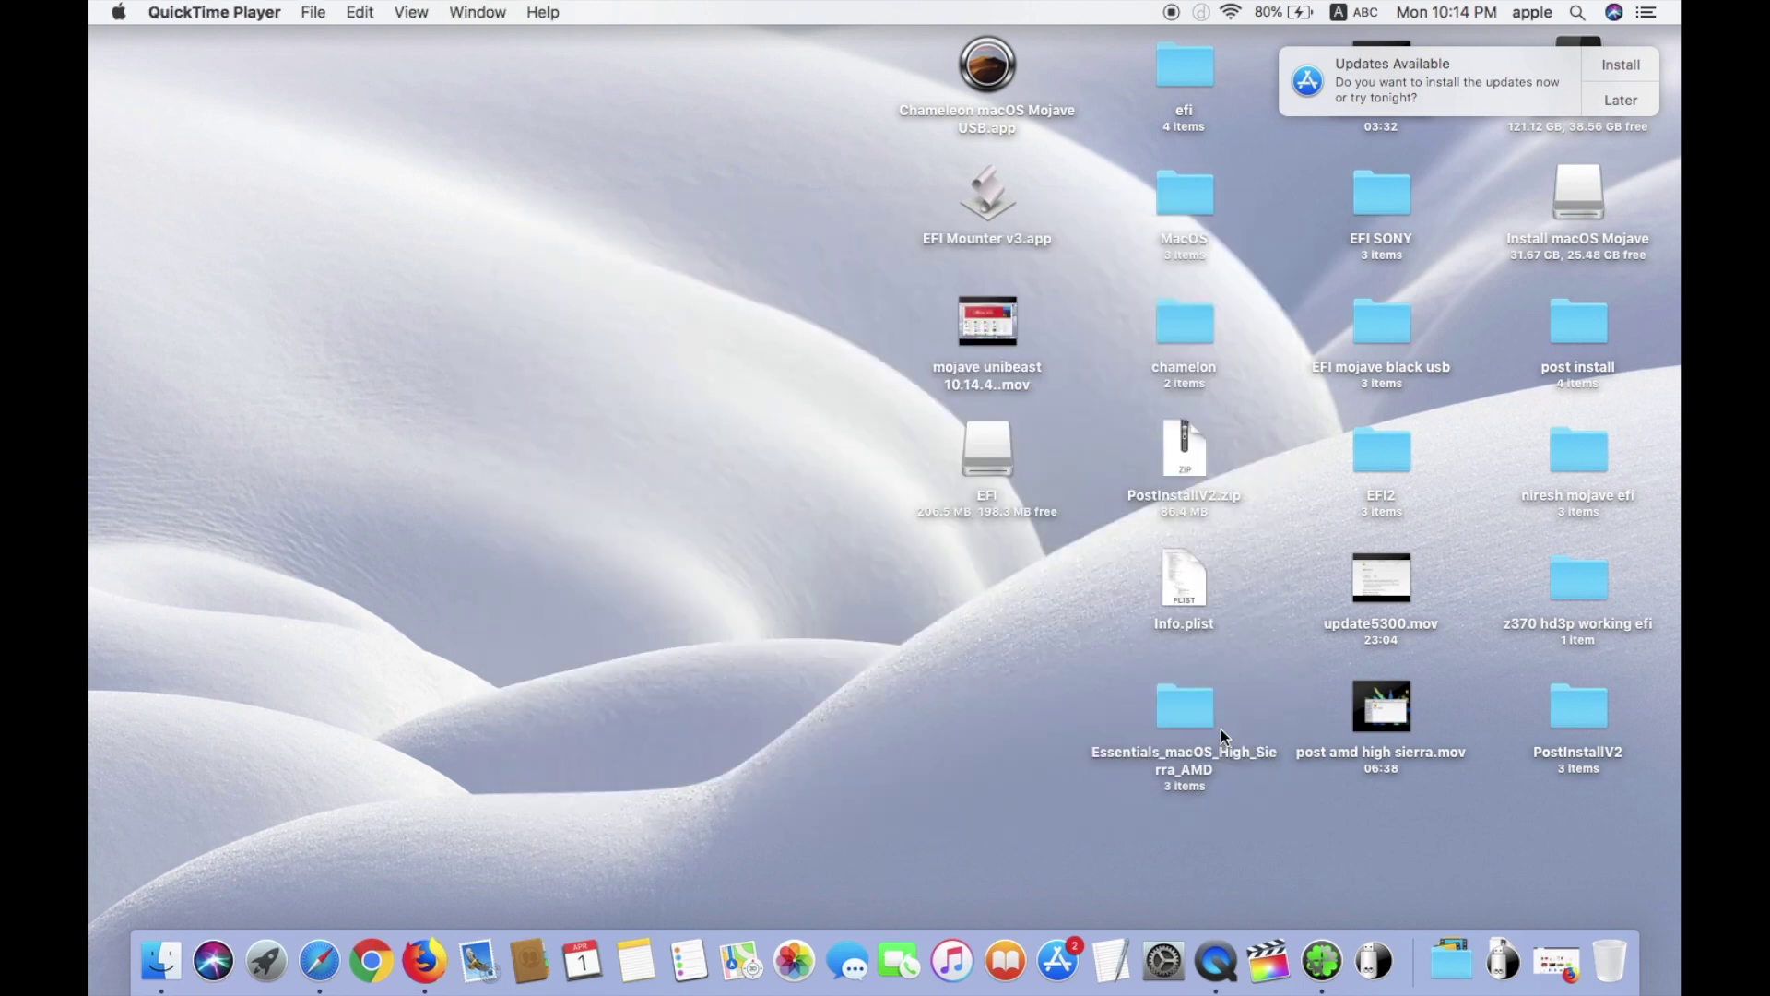